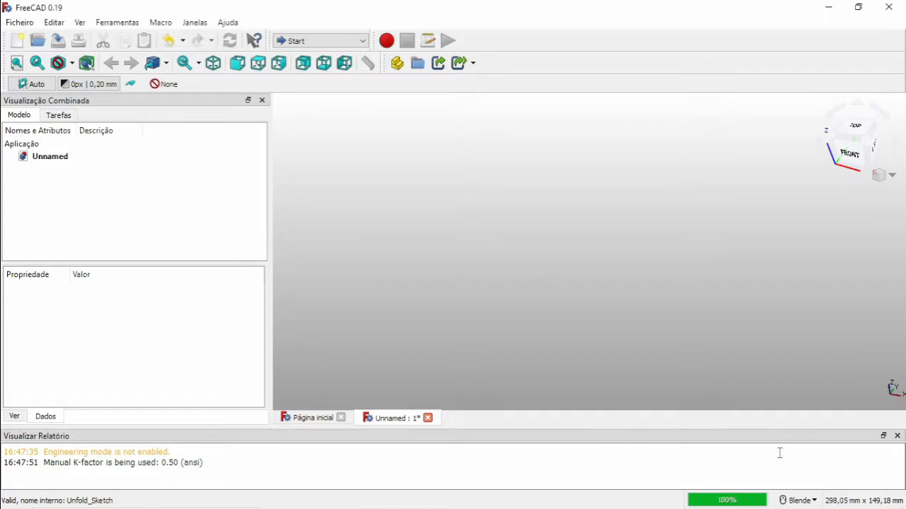
# Close the report view and switch to the Sheet Metal V0.2.49 workbench.
pyautogui.click(897, 436)
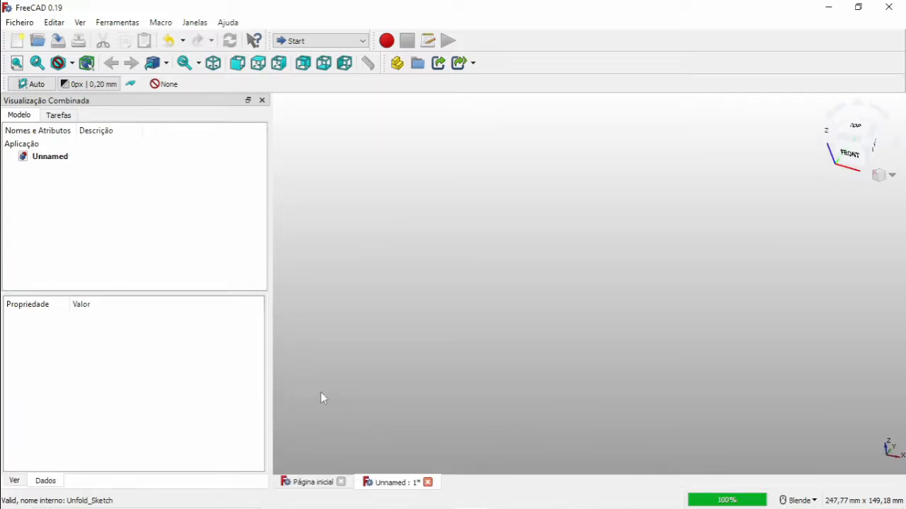
pyautogui.moveTo(266, 378); pyautogui.dragTo(221, 368)
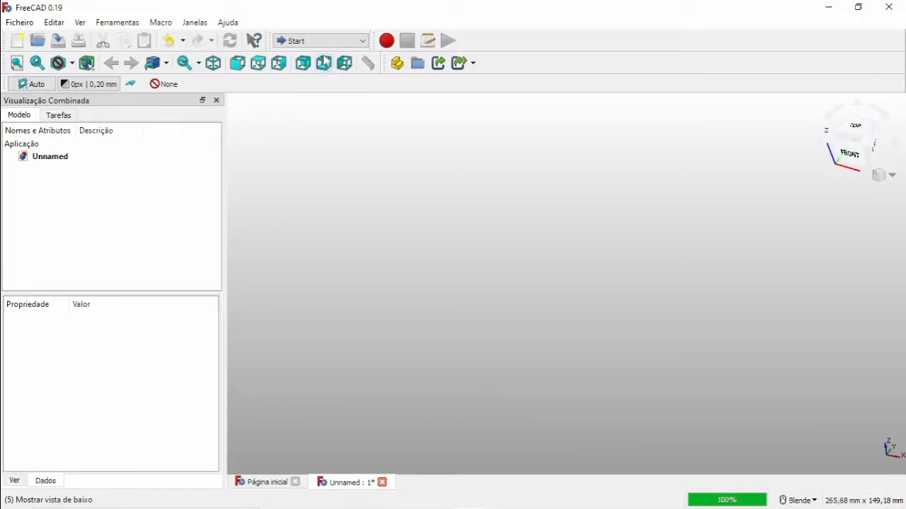
pyautogui.click(319, 41)
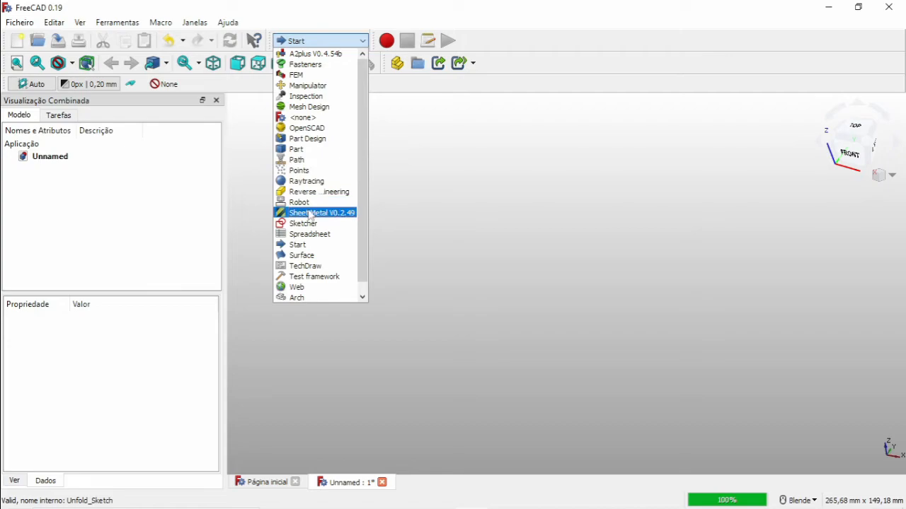
pyautogui.click(307, 213)
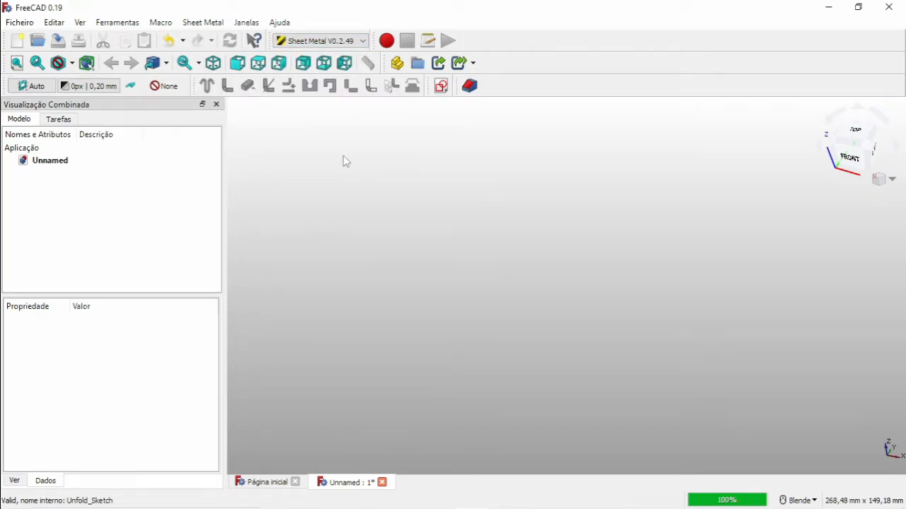
# Create a new sketch on the XY plane.
pyautogui.click(442, 87)
pyautogui.keyDown('shift'); pyautogui.moveTo(385, 303); pyautogui.dragTo(528, 243, button='middle'); pyautogui.keyUp('shift')
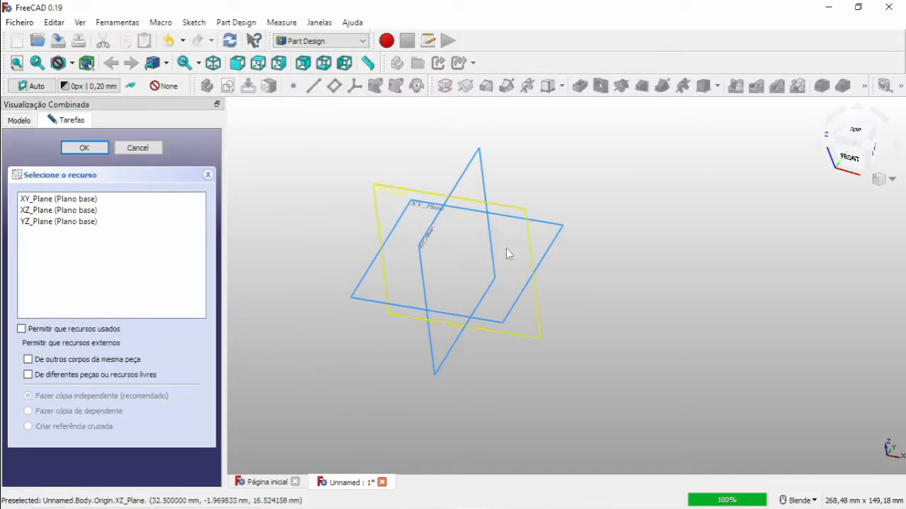
pyautogui.scroll(3, 389, 280)
pyautogui.click(349, 271)
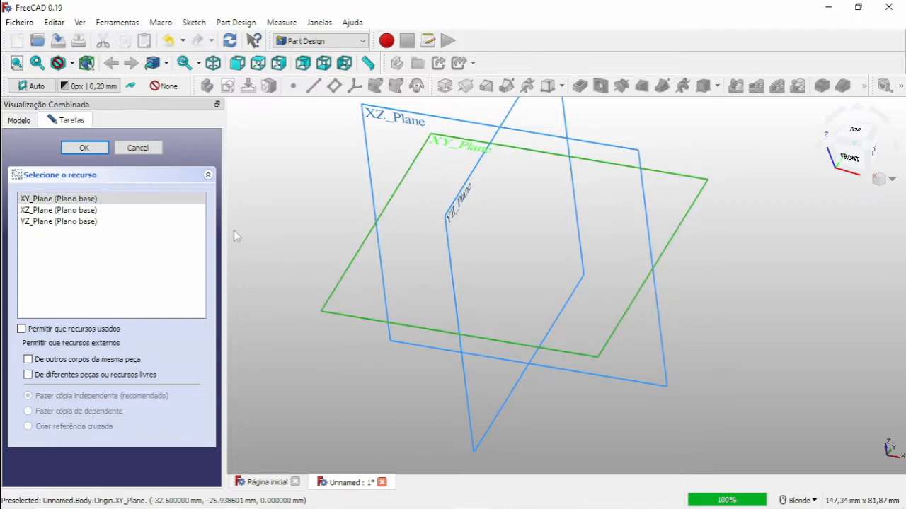
pyautogui.click(93, 150)
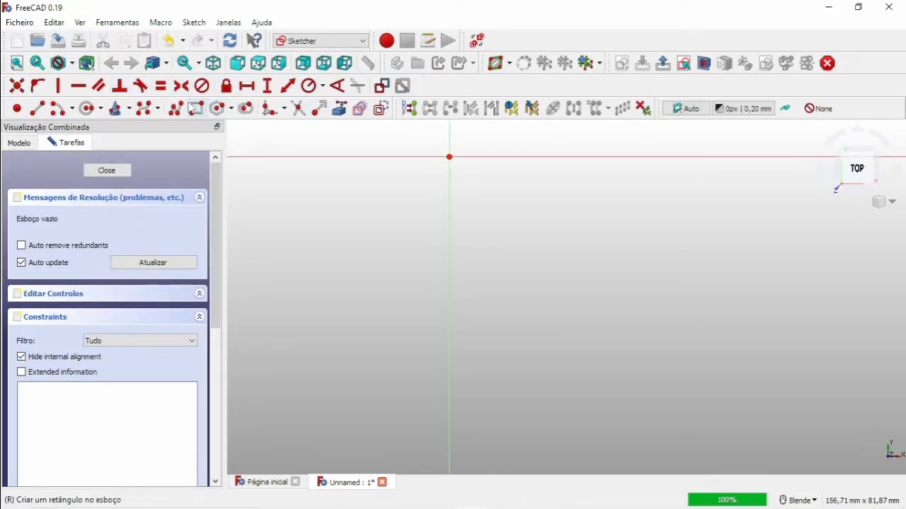
# Draw a rectangle from the origin about 58 mm wide and 29 mm tall.
pyautogui.click(197, 108)
pyautogui.keyDown('shift'); pyautogui.moveTo(427, 163); pyautogui.dragTo(409, 297, button='middle'); pyautogui.keyUp('shift')
pyautogui.click(405, 284)
pyautogui.click(656, 158)
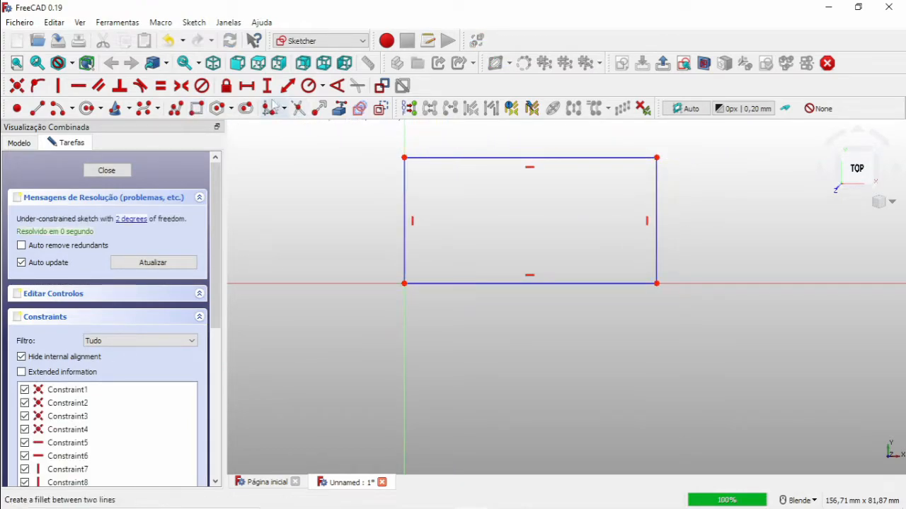
# Constrain the rectangle's vertical side to 100 mm.
pyautogui.click(267, 85)
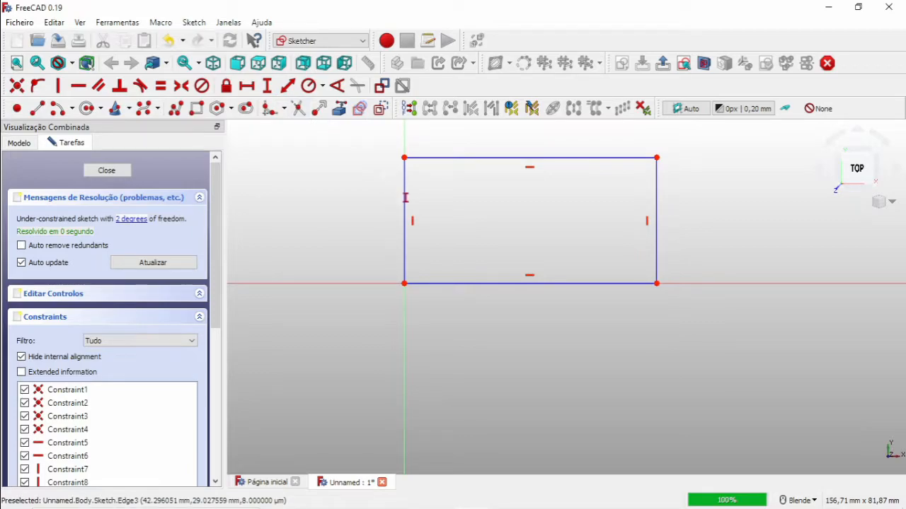
pyautogui.click(405, 198)
pyautogui.write('100')
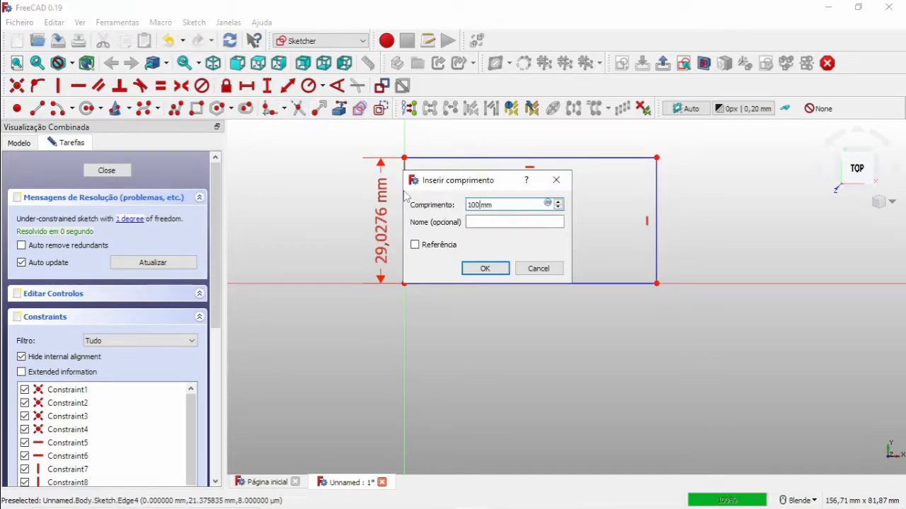
pyautogui.press('Return')
# Constrain the rectangle's horizontal side to 80 mm.
pyautogui.click(246, 86)
pyautogui.click(433, 283)
pyautogui.write('80')
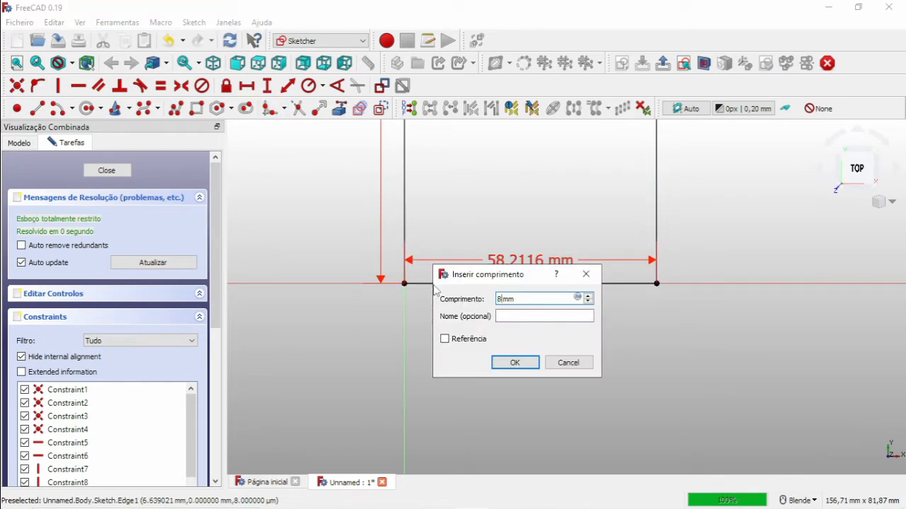
pyautogui.press('Return')
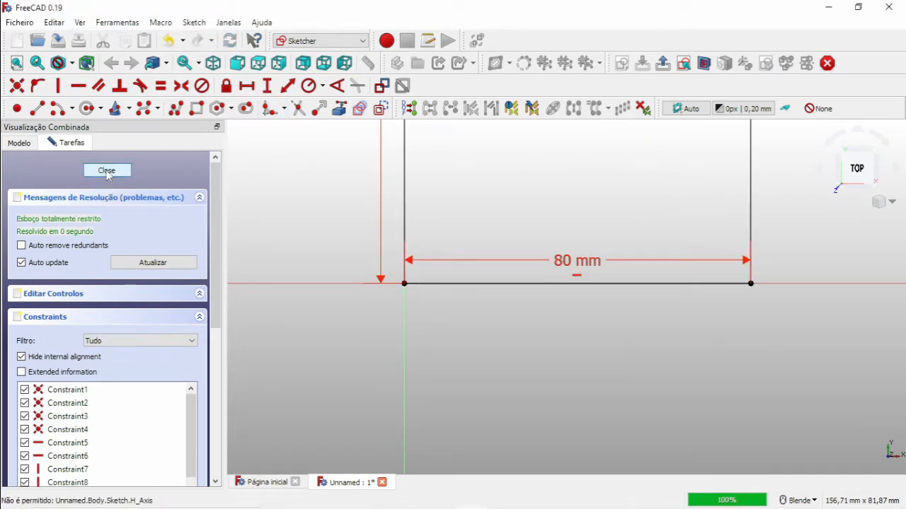
# Close the sketch.
pyautogui.click(108, 172)
pyautogui.scroll(-6, 664, 293)
pyautogui.keyDown('shift'); pyautogui.moveTo(670, 254); pyautogui.dragTo(527, 263, button='middle'); pyautogui.keyUp('shift')
pyautogui.scroll(3, 607, 262)
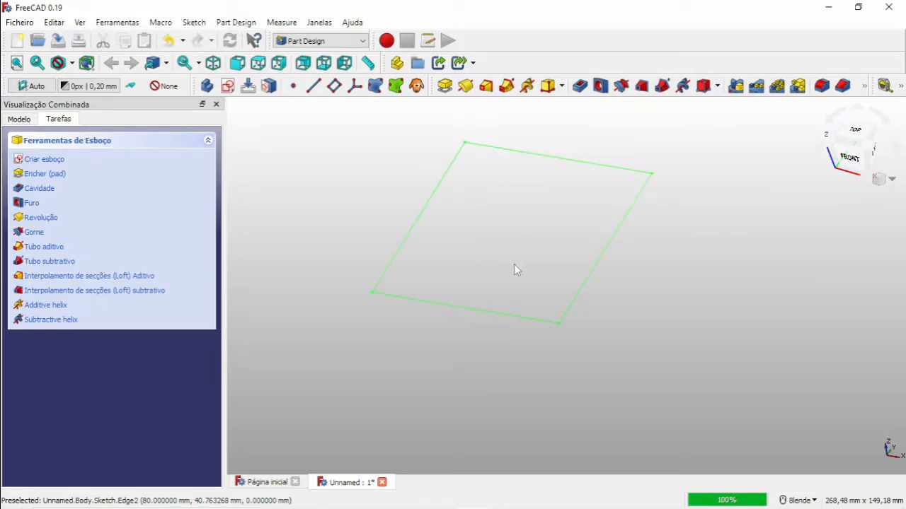
# Switch back to the Sheet Metal workbench and create a base sheet from the sketch.
pyautogui.click(318, 42)
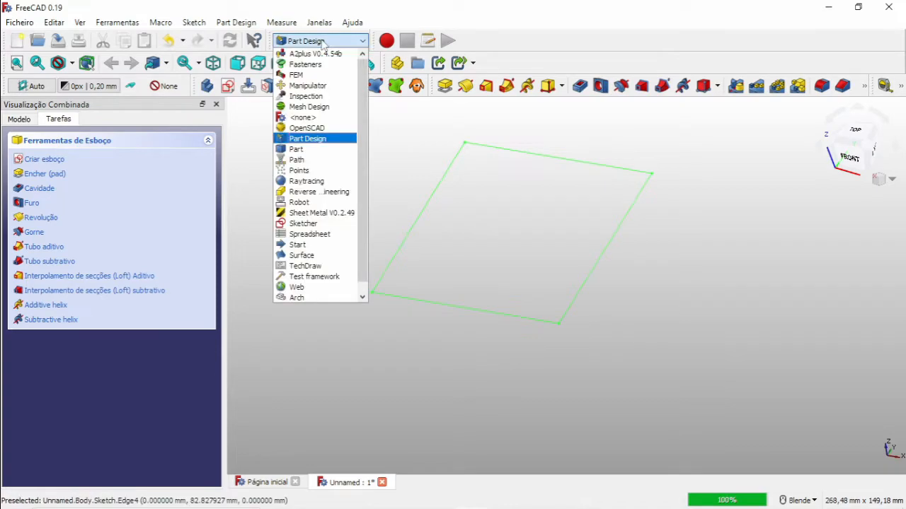
pyautogui.click(316, 212)
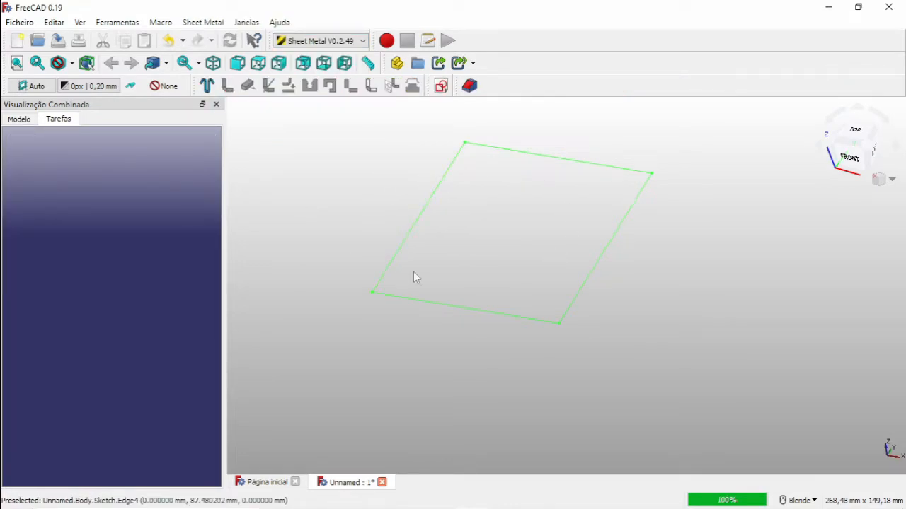
pyautogui.click(207, 86)
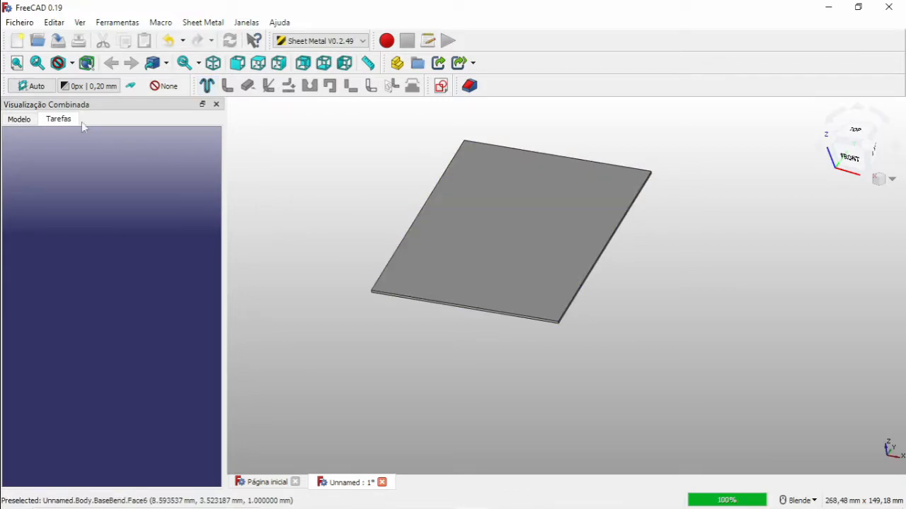
# Open the model tree and inspect the BaseBend sheet's properties.
pyautogui.click(19, 119)
pyautogui.click(501, 260)
pyautogui.click(501, 260)
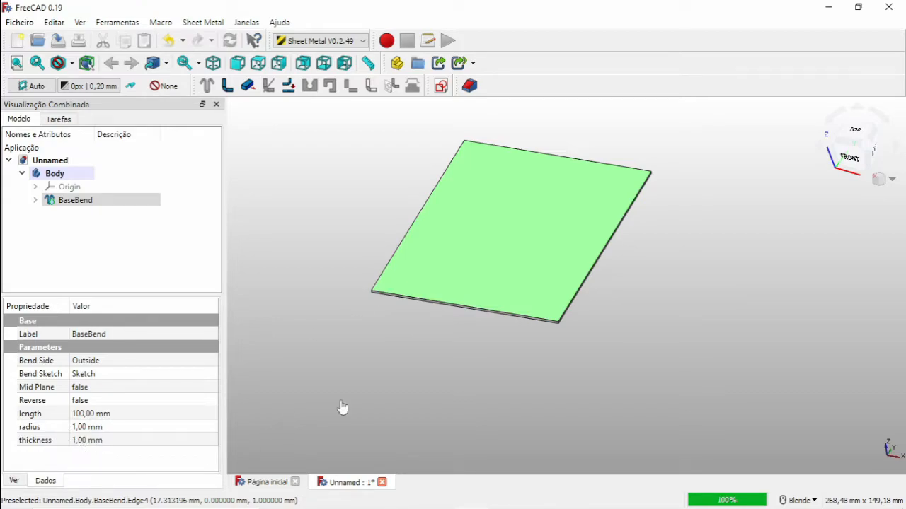
pyautogui.click(356, 432)
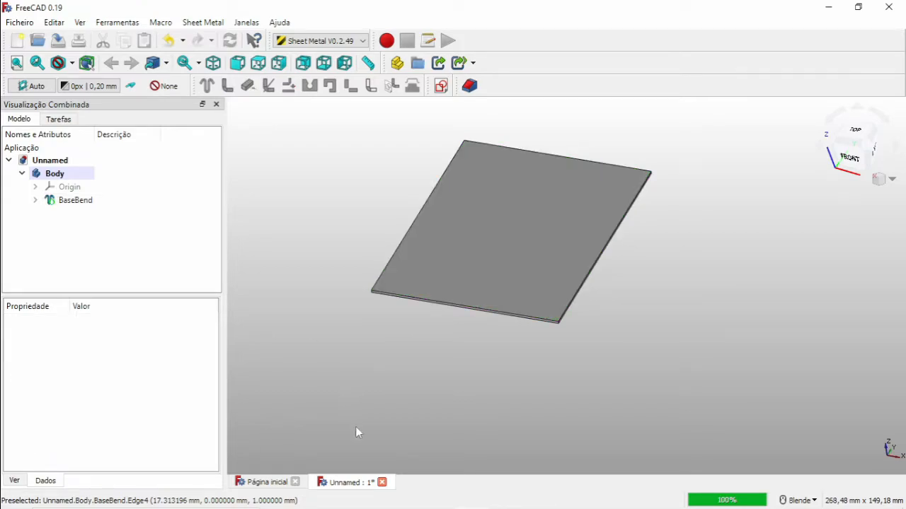
# Select the plate's outer edges and add walls along them.
pyautogui.click(415, 221)
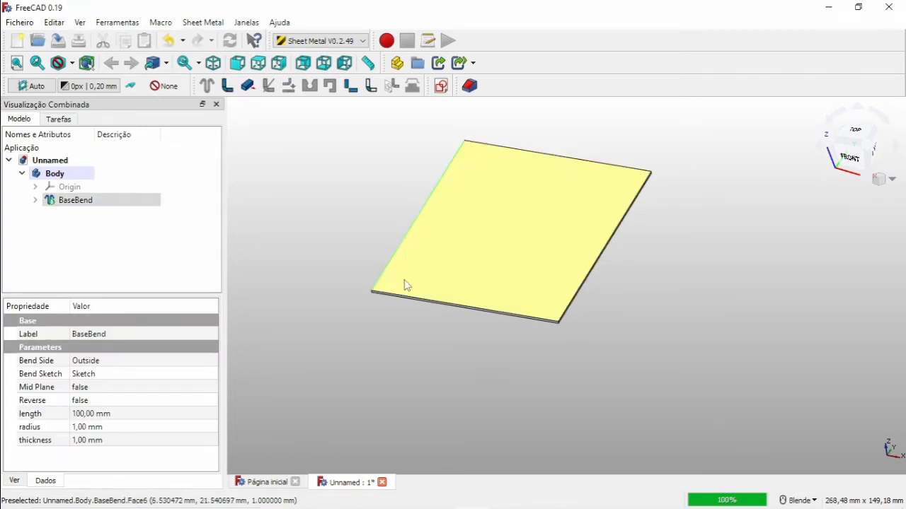
pyautogui.keyDown('ctrl'); pyautogui.click(423, 303); pyautogui.keyUp('ctrl')
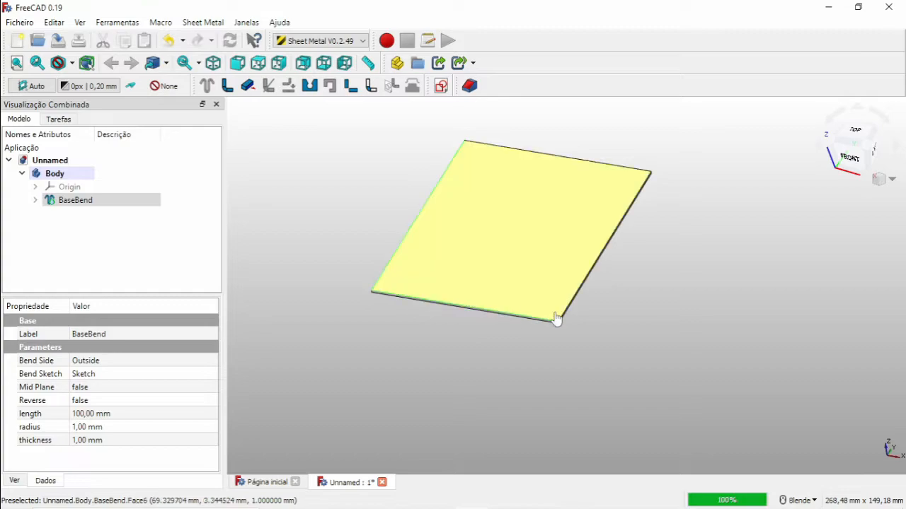
pyautogui.keyDown('ctrl'); pyautogui.click(621, 168); pyautogui.keyUp('ctrl')
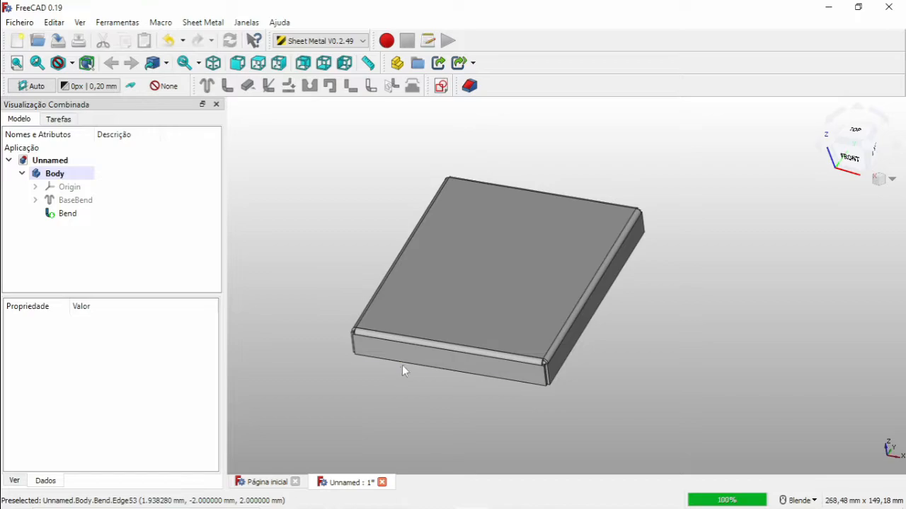
# Set the Bend's invert property to true so the walls fold the other way.
pyautogui.click(409, 357)
pyautogui.click(71, 428)
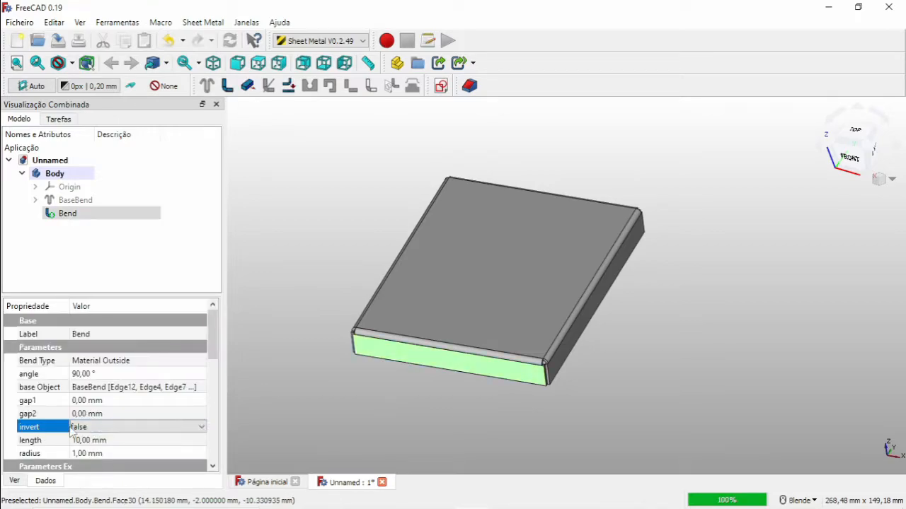
pyautogui.click(71, 430)
pyautogui.click(107, 448)
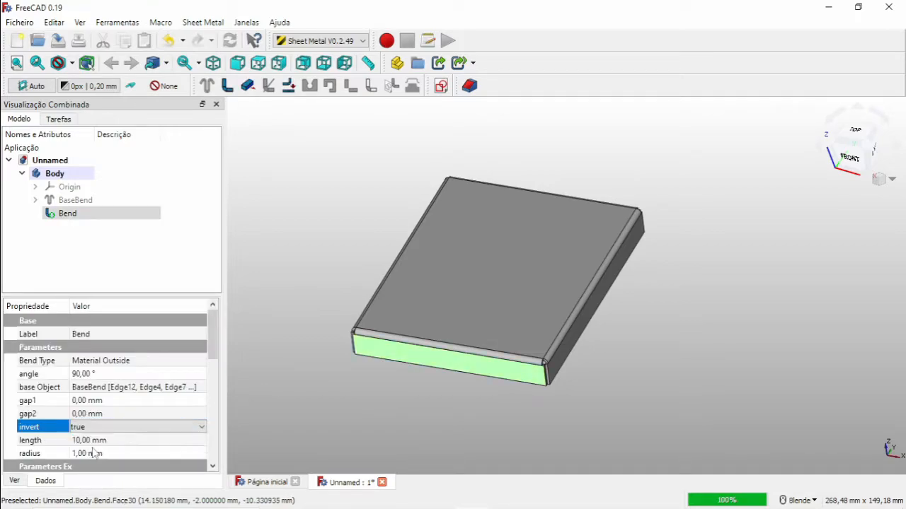
pyautogui.click(350, 416)
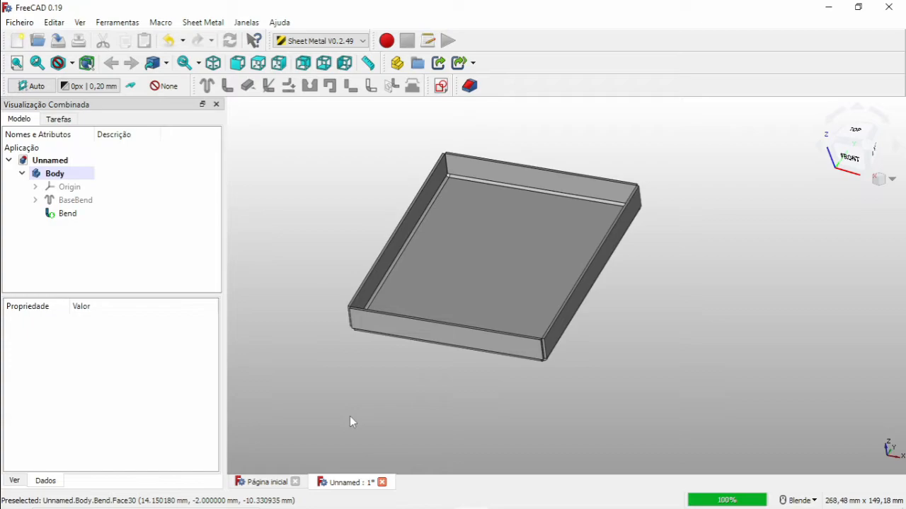
# Set the Bend's wall length to 40 mm.
pyautogui.click(484, 352)
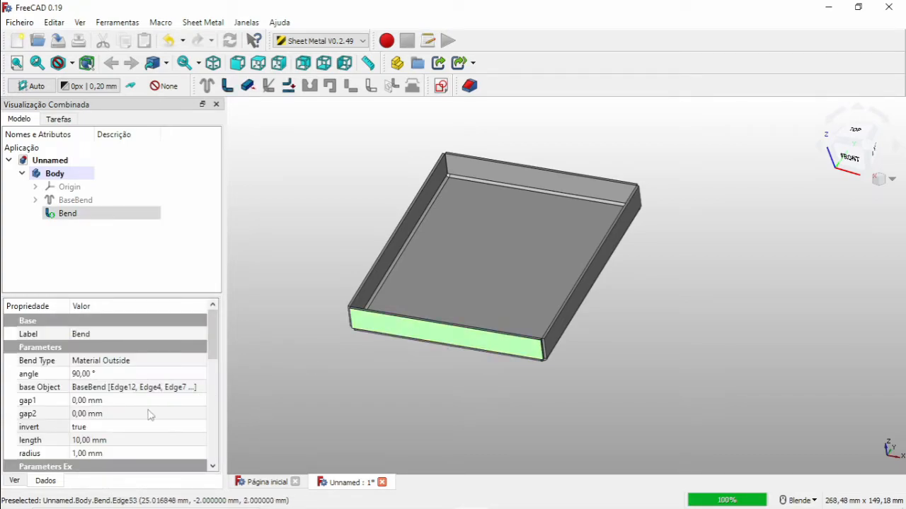
pyautogui.click(89, 441)
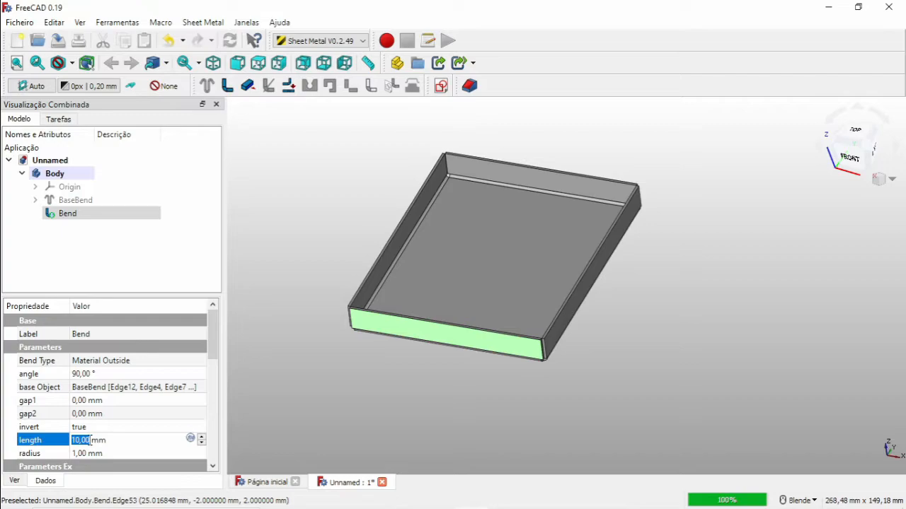
pyautogui.write('40')
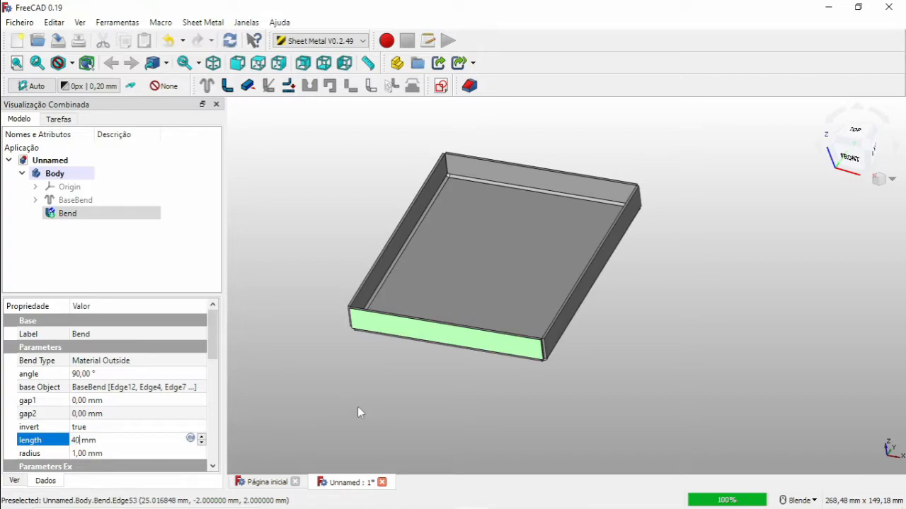
pyautogui.click(358, 407)
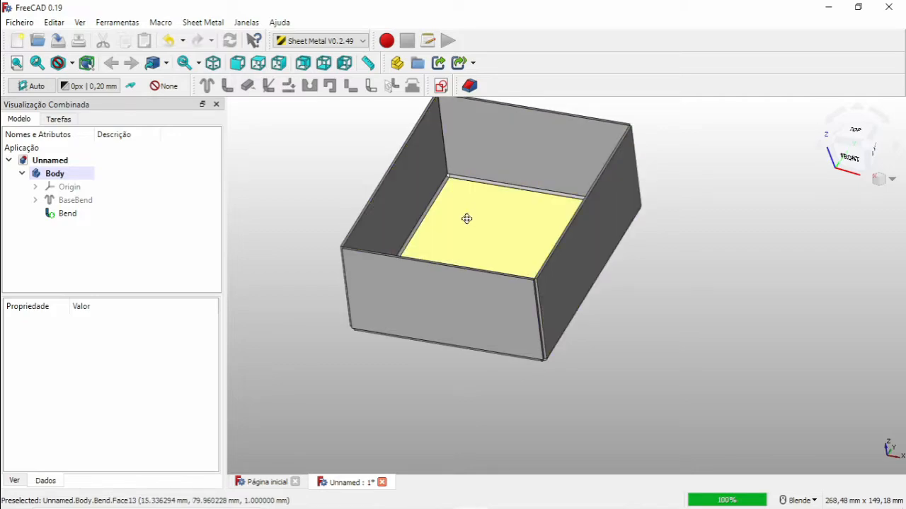
# Examine the box and its bent corners up close from several angles.
pyautogui.keyDown('shift'); pyautogui.moveTo(466, 219); pyautogui.dragTo(469, 256, button='middle'); pyautogui.keyUp('shift')
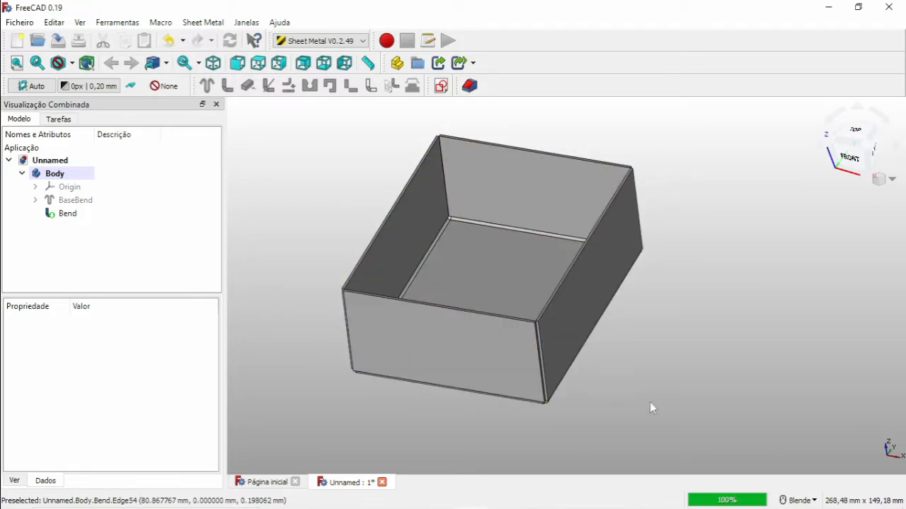
pyautogui.scroll(-1, 651, 408)
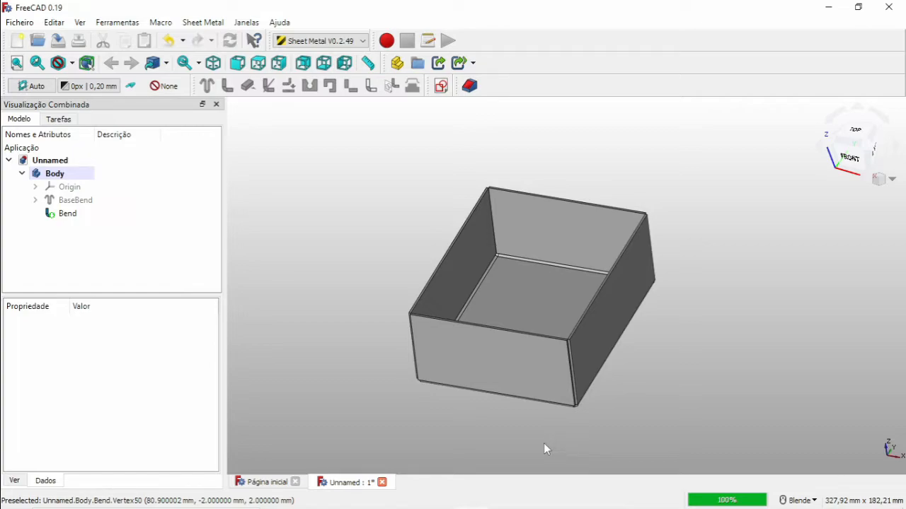
pyautogui.keyDown('shift'); pyautogui.moveTo(555, 404); pyautogui.dragTo(565, 368, button='middle'); pyautogui.keyUp('shift')
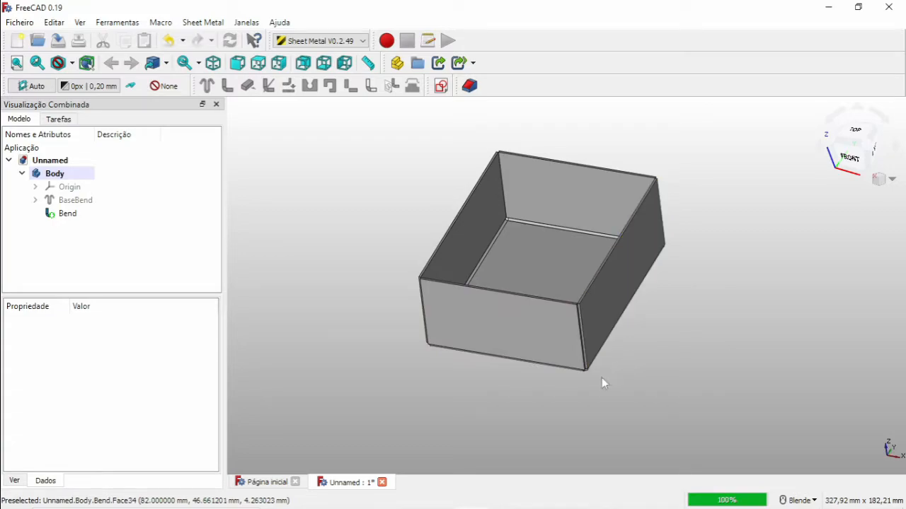
pyautogui.scroll(6, 594, 373)
pyautogui.moveTo(563, 363); pyautogui.dragTo(607, 78, button='middle')
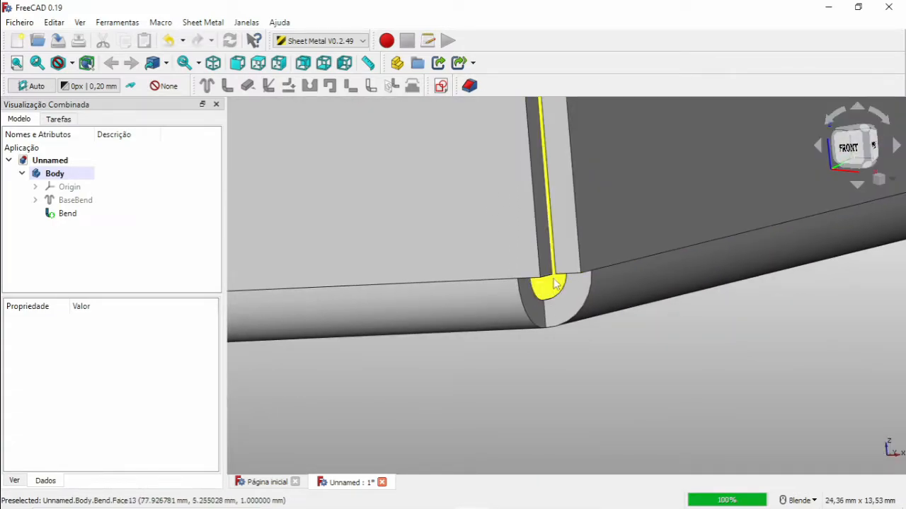
pyautogui.moveTo(541, 304); pyautogui.dragTo(574, 290, button='middle')
pyautogui.scroll(-6, 575, 291)
pyautogui.moveTo(708, 266); pyautogui.dragTo(602, 267, button='middle')
pyautogui.keyDown('shift'); pyautogui.moveTo(749, 267); pyautogui.dragTo(455, 285, button='middle'); pyautogui.keyUp('shift')
pyautogui.keyDown('shift'); pyautogui.moveTo(573, 249); pyautogui.dragTo(585, 254, button='middle'); pyautogui.keyUp('shift')
pyautogui.scroll(10, 585, 253)
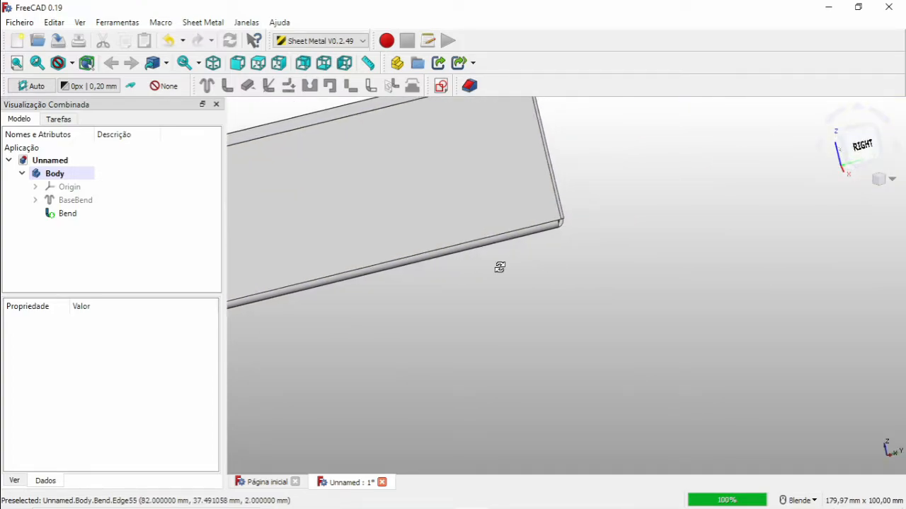
pyautogui.scroll(-15, 567, 199)
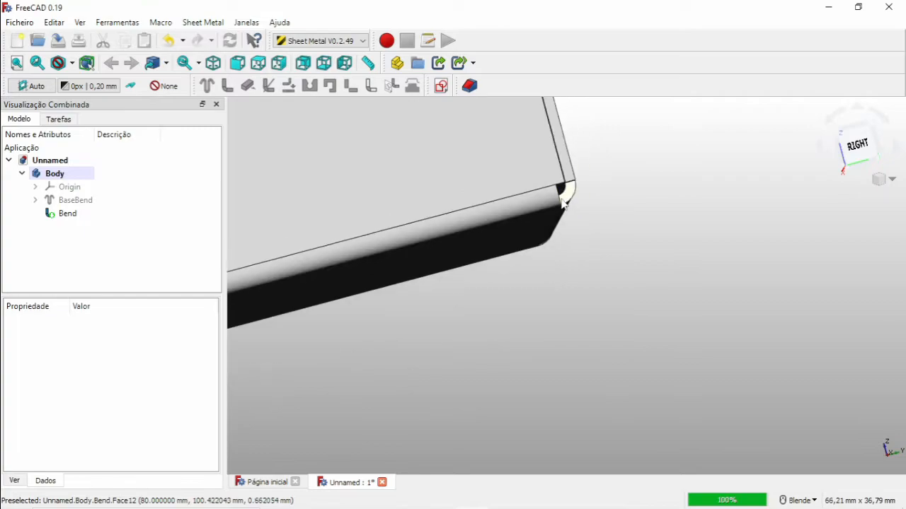
pyautogui.scroll(6, 382, 208)
pyautogui.moveTo(383, 207); pyautogui.dragTo(537, 266, button='middle')
# Select the box's bottom face and unfold the part with a projection sketch and a manual K-factor of 0.500.
pyautogui.click(537, 266)
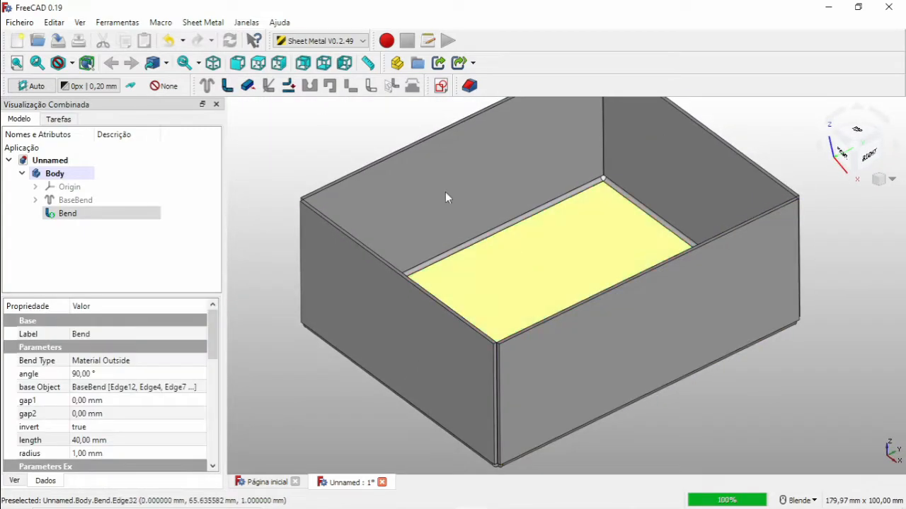
pyautogui.click(288, 86)
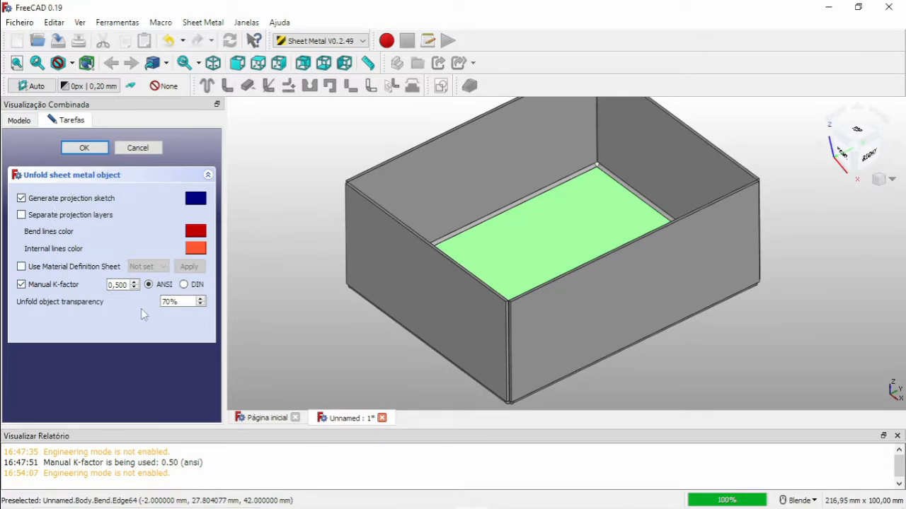
pyautogui.click(84, 148)
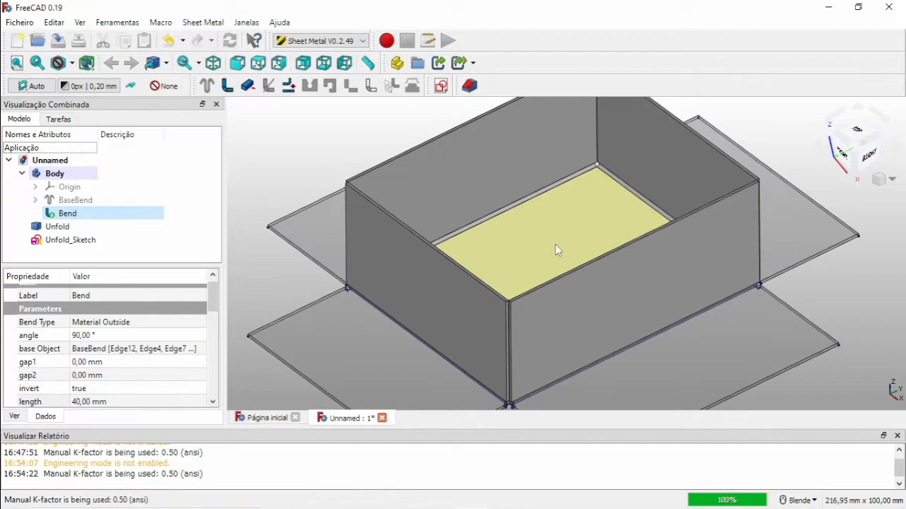
# Hide the bent box and examine the flat pattern from the top view.
pyautogui.click(525, 209)
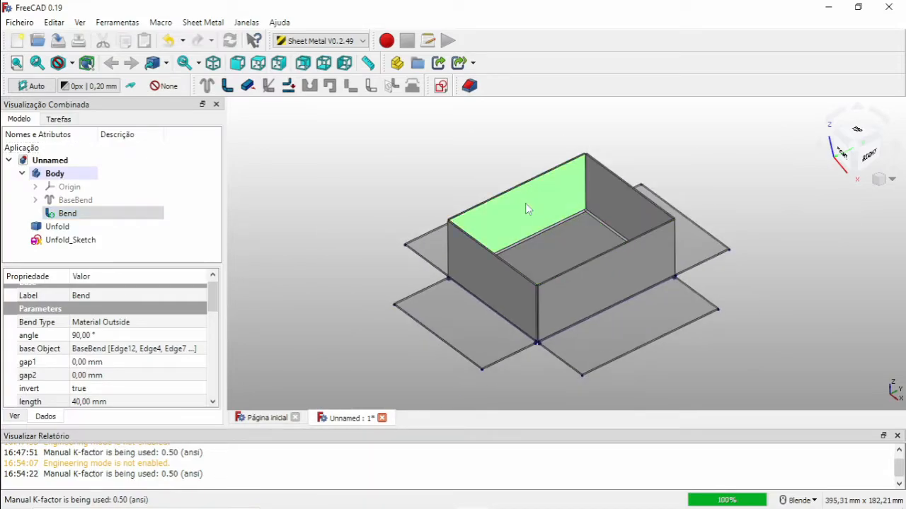
pyautogui.press('space')
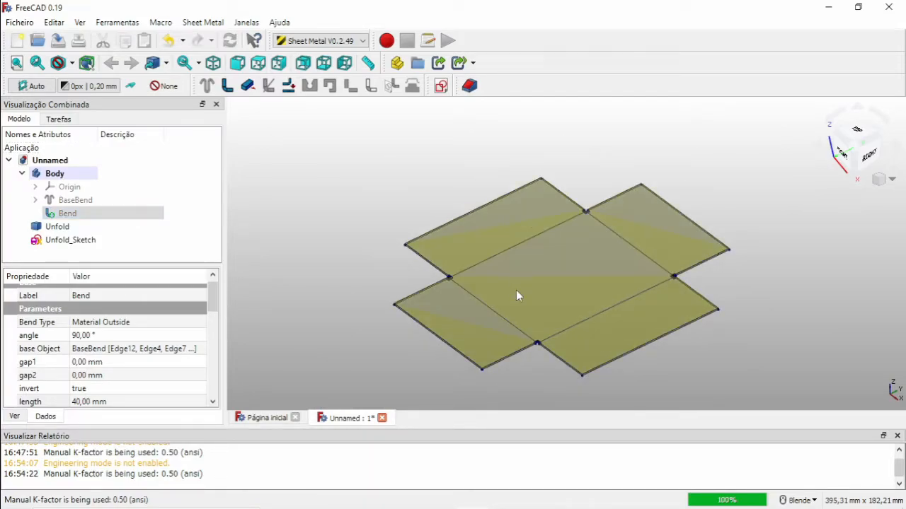
pyautogui.scroll(2, 515, 291)
pyautogui.press('2')
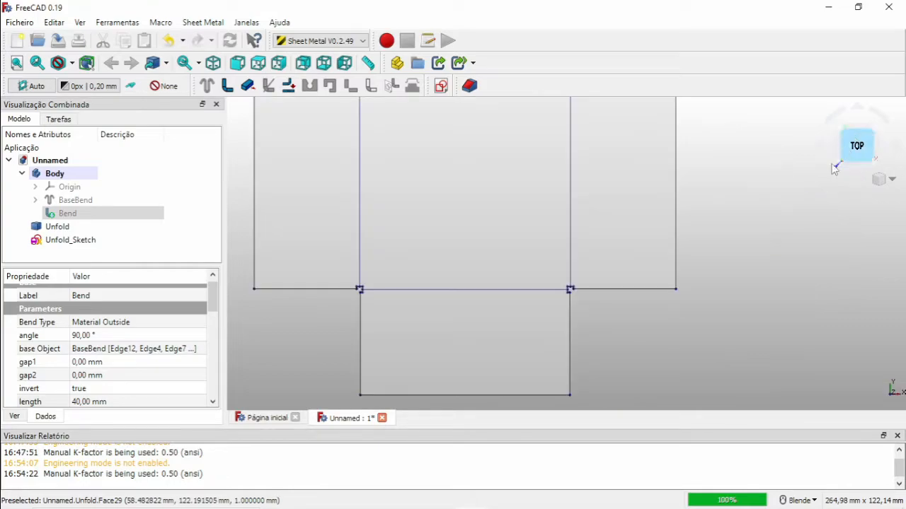
pyautogui.scroll(4, 559, 294)
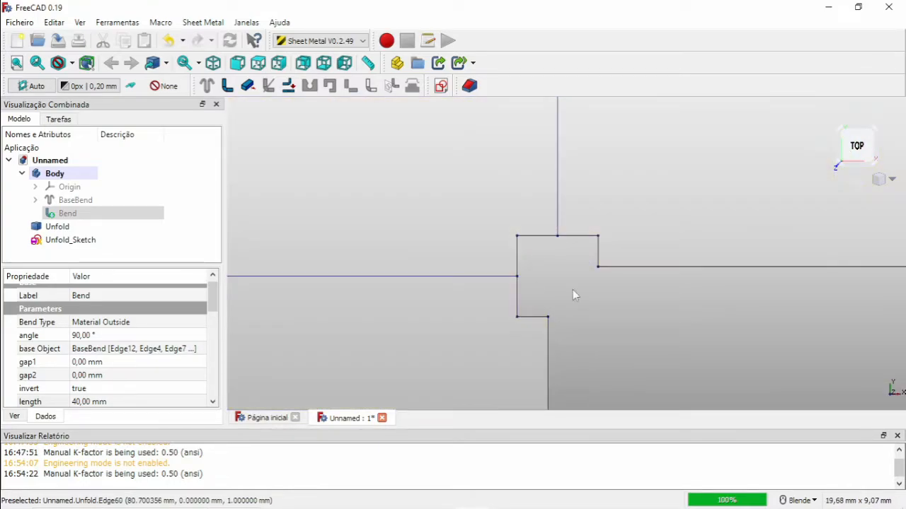
pyautogui.scroll(-2, 563, 276)
pyautogui.scroll(-5, 553, 262)
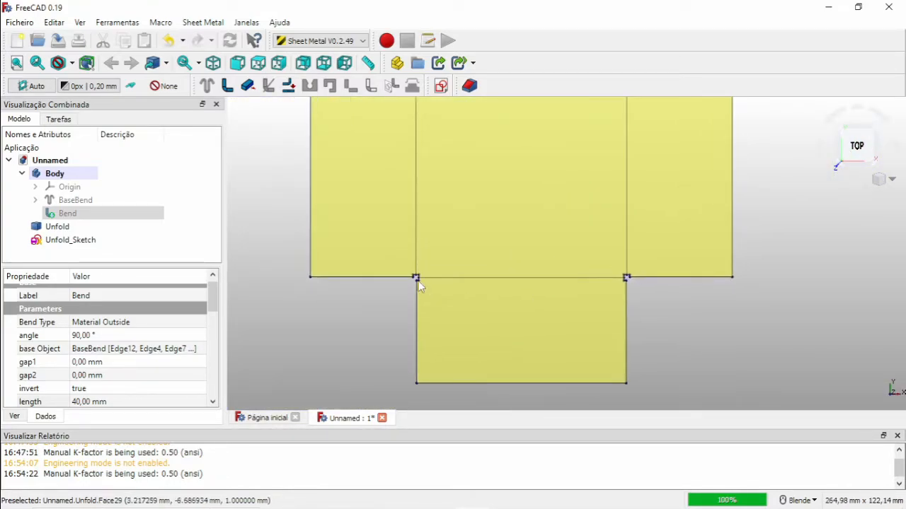
pyautogui.scroll(5, 416, 280)
pyautogui.scroll(-6, 443, 269)
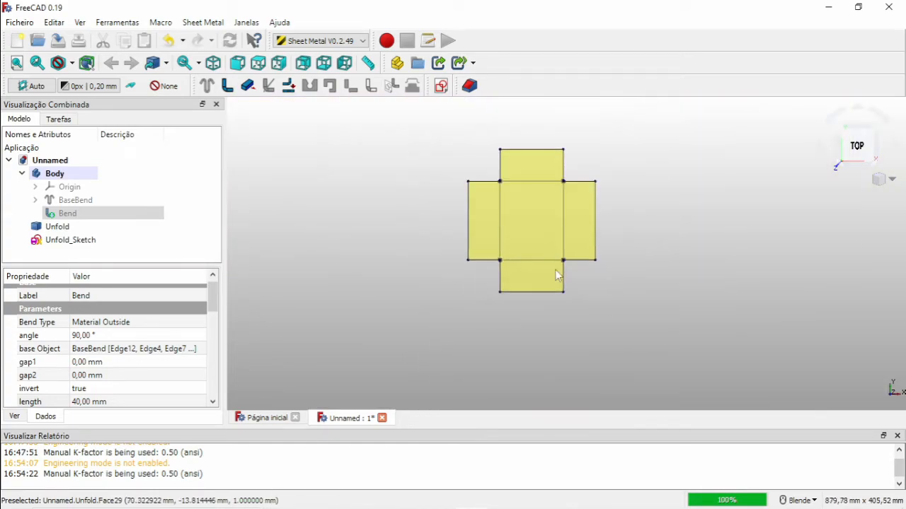
pyautogui.moveTo(559, 275); pyautogui.dragTo(538, 220, button='middle')
pyautogui.scroll(2, 553, 235)
# Hide the unfolded solid and its sketch and show the bent box again.
pyautogui.click(524, 258)
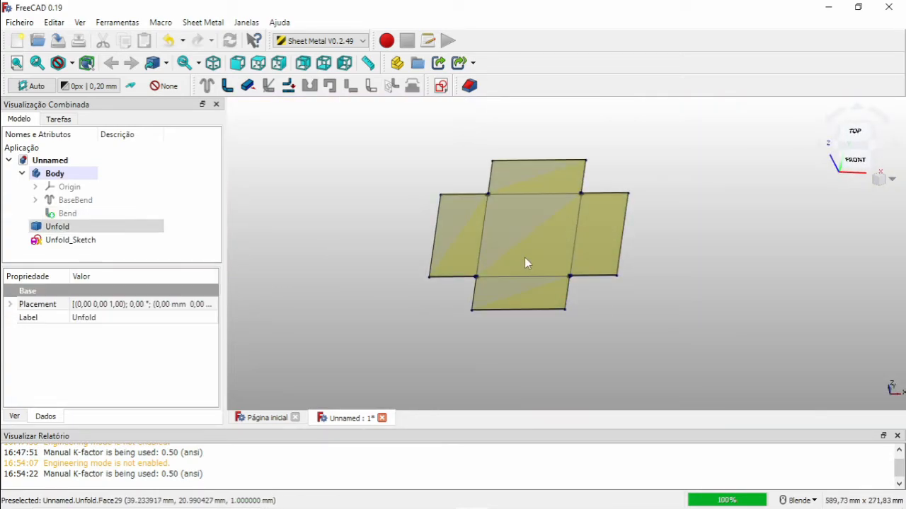
pyautogui.press('space')
pyautogui.click(513, 257)
pyautogui.click(481, 259)
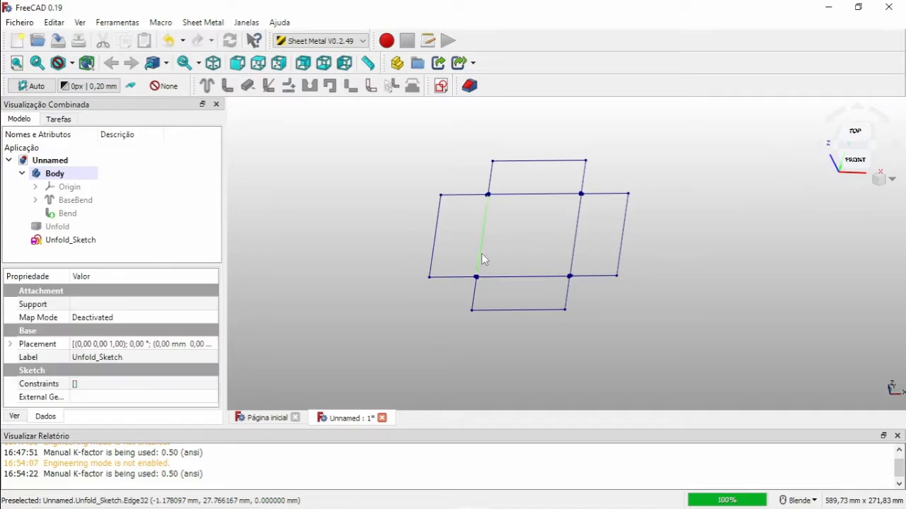
pyautogui.press('space')
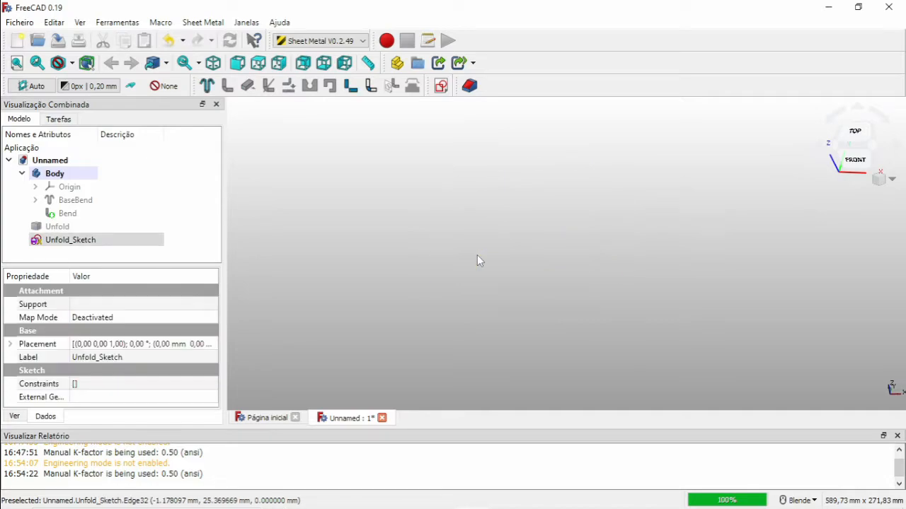
pyautogui.click(68, 213)
pyautogui.press('space')
pyautogui.click(427, 279)
pyautogui.moveTo(427, 279); pyautogui.dragTo(515, 278, button='middle')
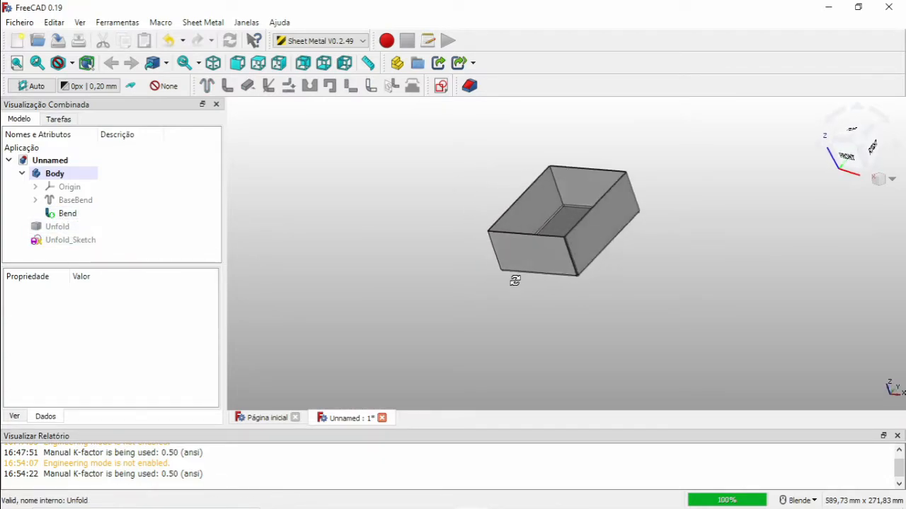
# Set the Bend's max Extend property to 3 mm.
pyautogui.scroll(3, 545, 269)
pyautogui.scroll(5, 545, 256)
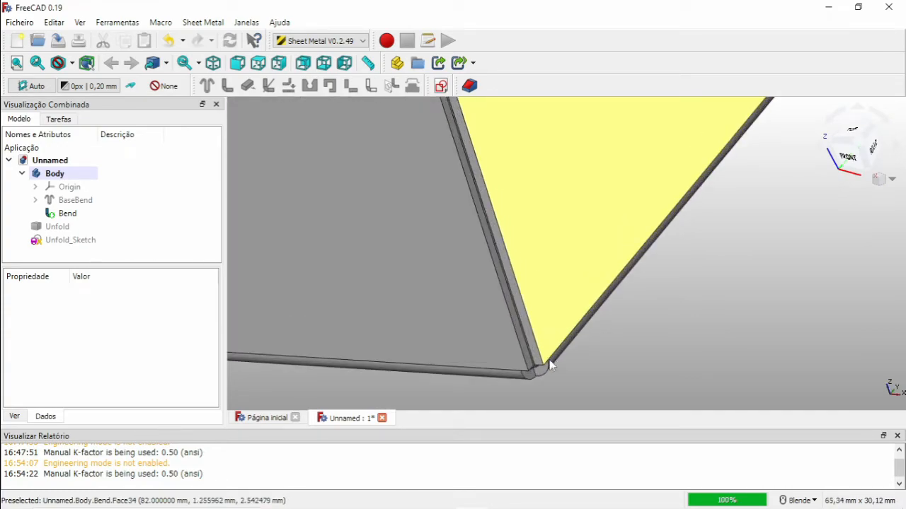
pyautogui.scroll(-5, 556, 372)
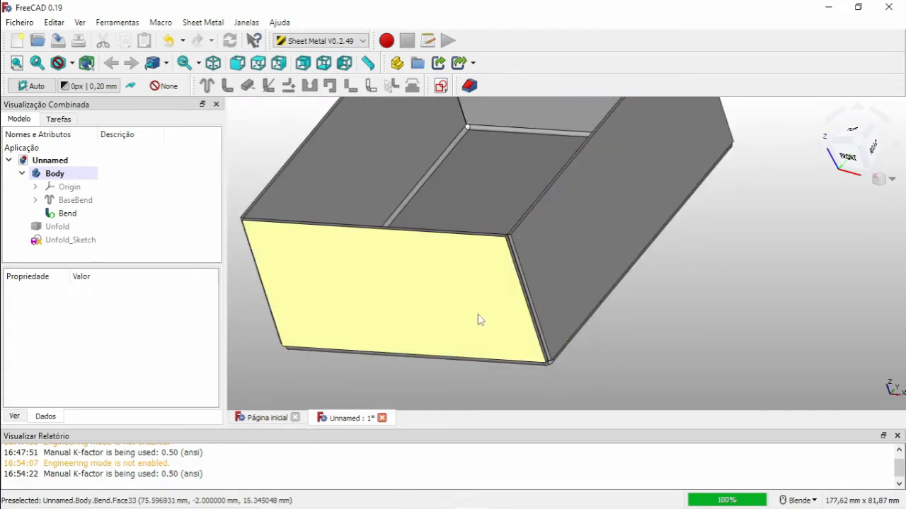
pyautogui.click(454, 296)
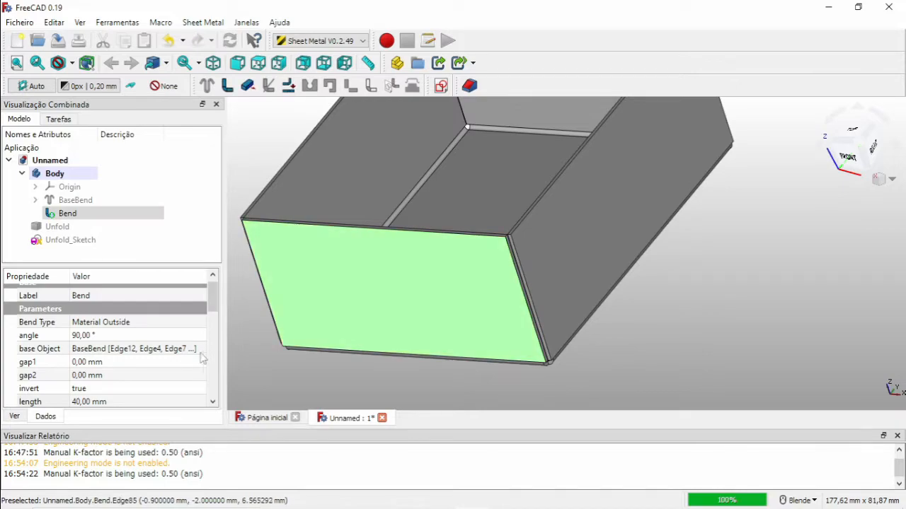
pyautogui.moveTo(218, 307); pyautogui.dragTo(217, 319)
pyautogui.moveTo(218, 323); pyautogui.dragTo(224, 353)
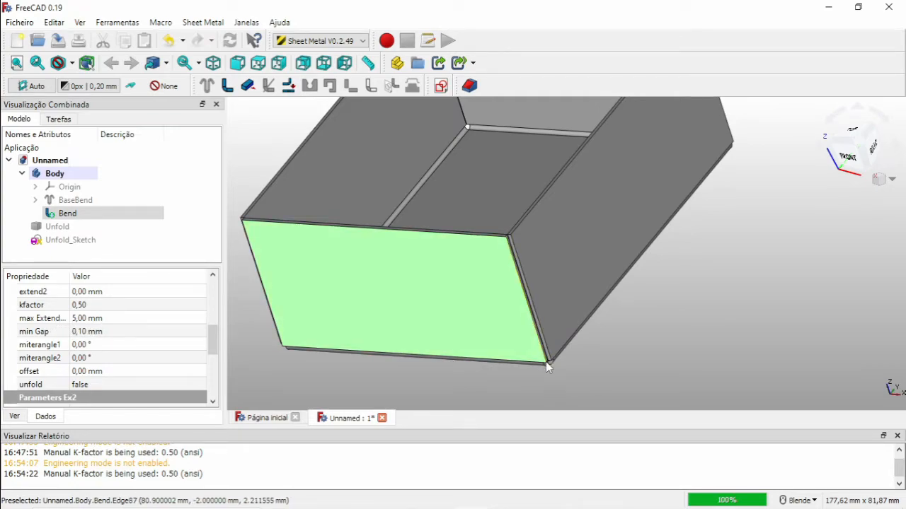
pyautogui.scroll(4, 549, 362)
pyautogui.scroll(4, 553, 362)
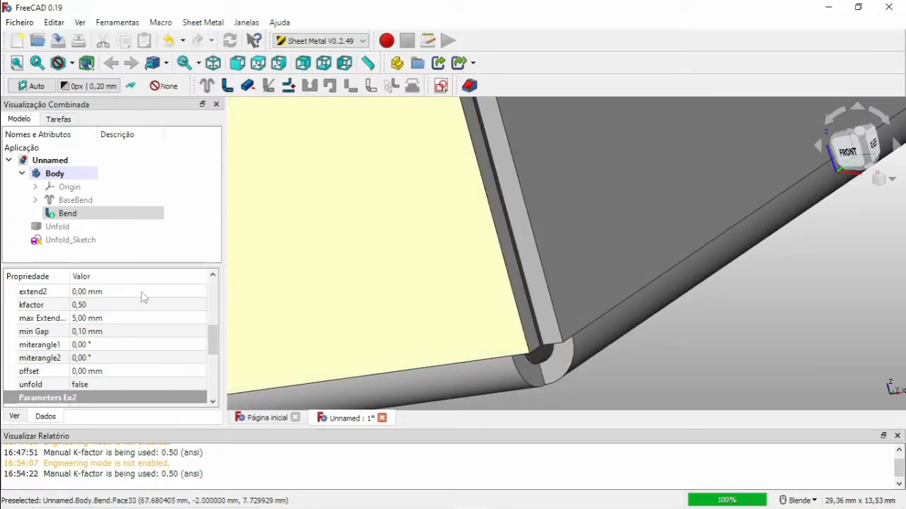
pyautogui.click(106, 319)
pyautogui.write('3')
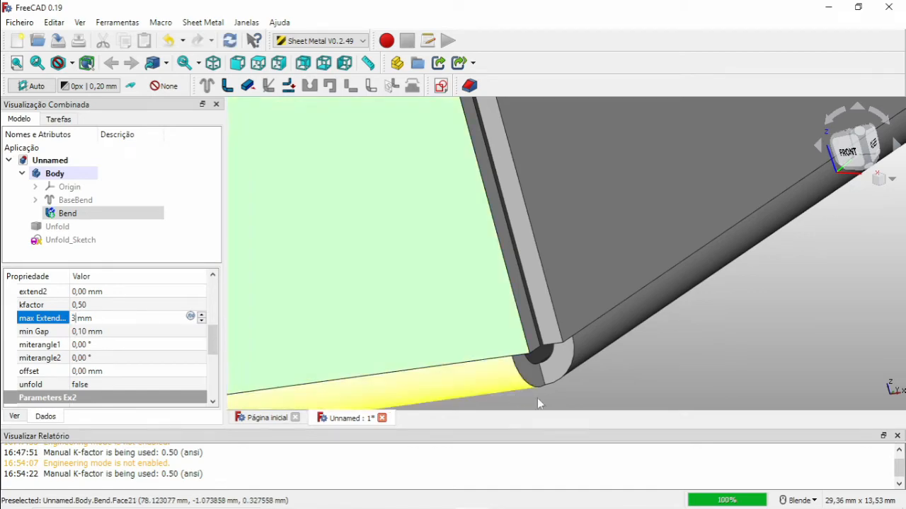
pyautogui.click(727, 372)
# Set the Bend's max Extend property to 0 mm.
pyautogui.scroll(-4, 728, 372)
pyautogui.scroll(3, 661, 368)
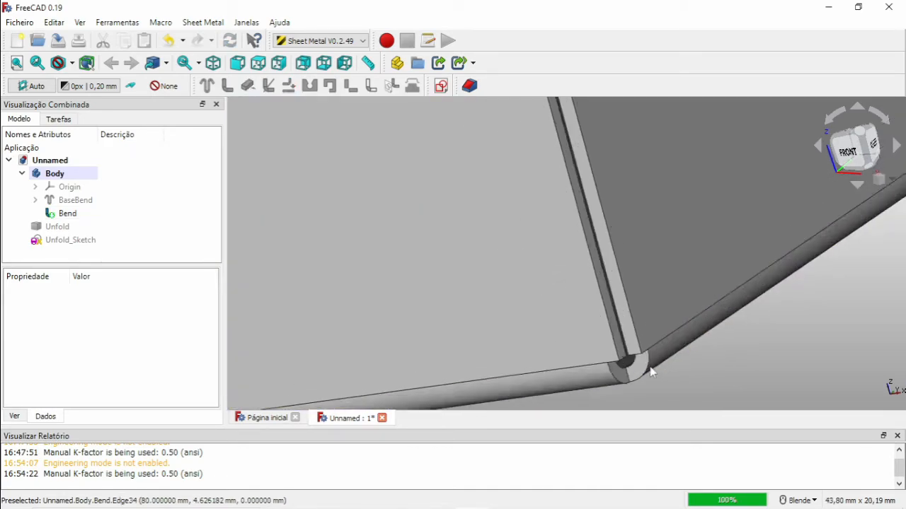
pyautogui.click(643, 373)
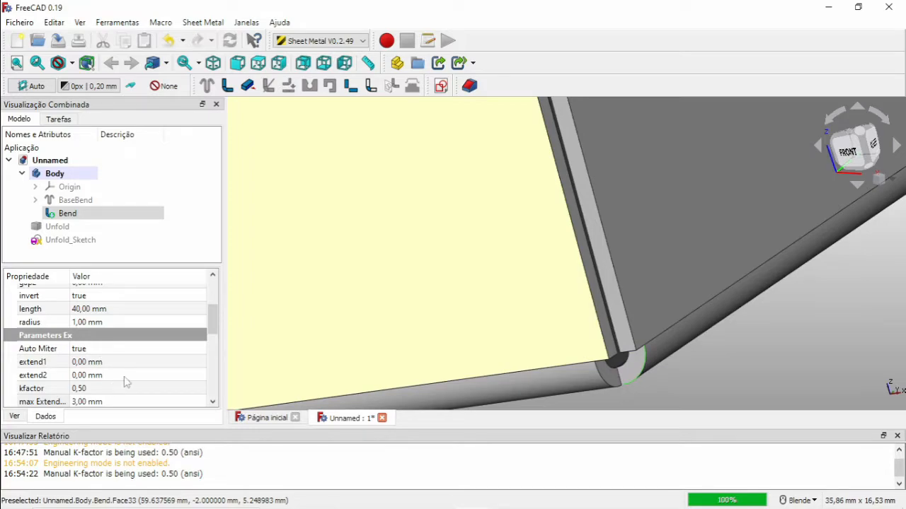
pyautogui.click(106, 401)
pyautogui.click(103, 402)
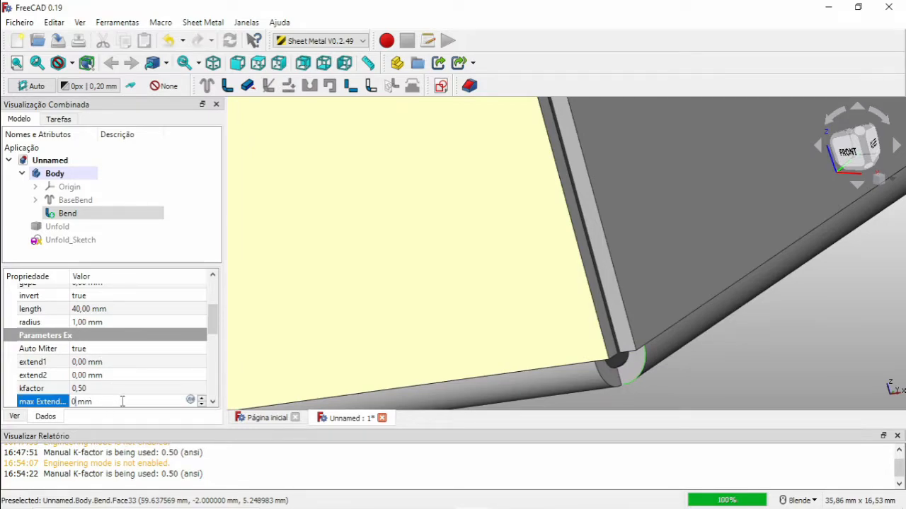
pyautogui.click(766, 369)
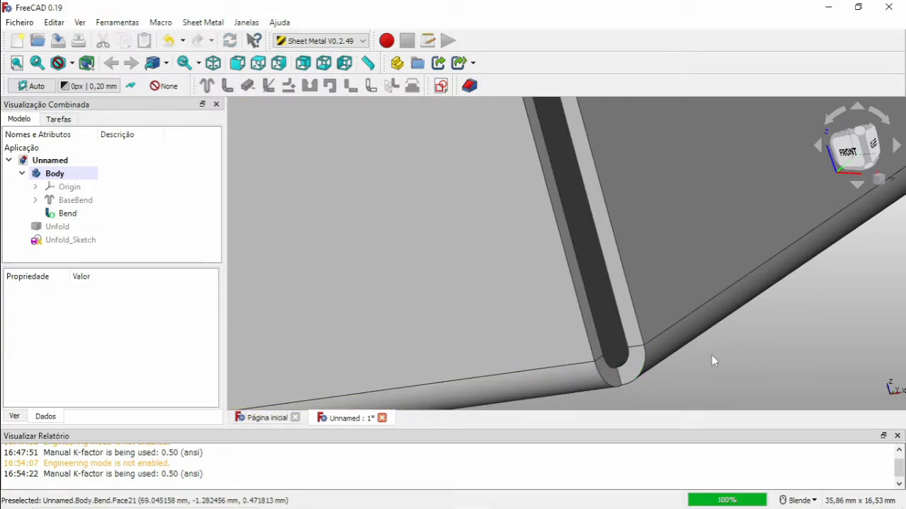
# Examine a bent corner of the box closely from several angles and review the Bend's properties.
pyautogui.scroll(-5, 627, 319)
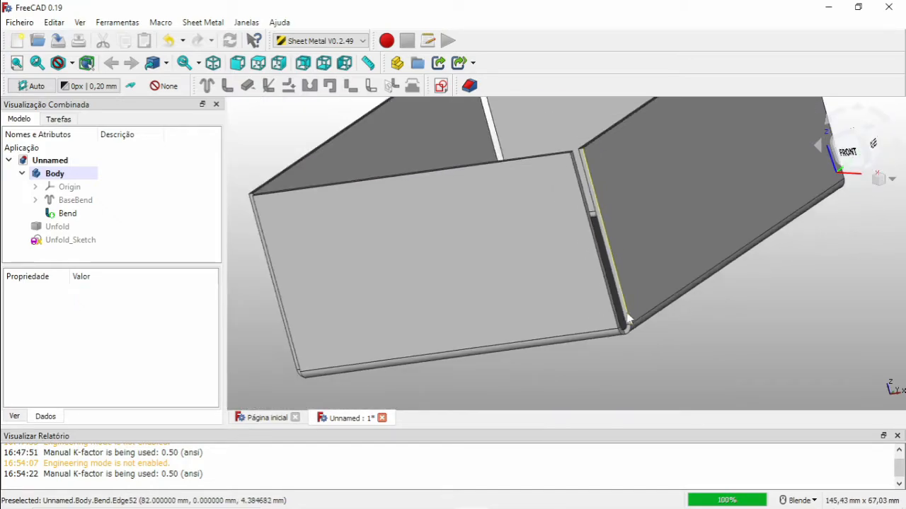
pyautogui.scroll(4, 626, 320)
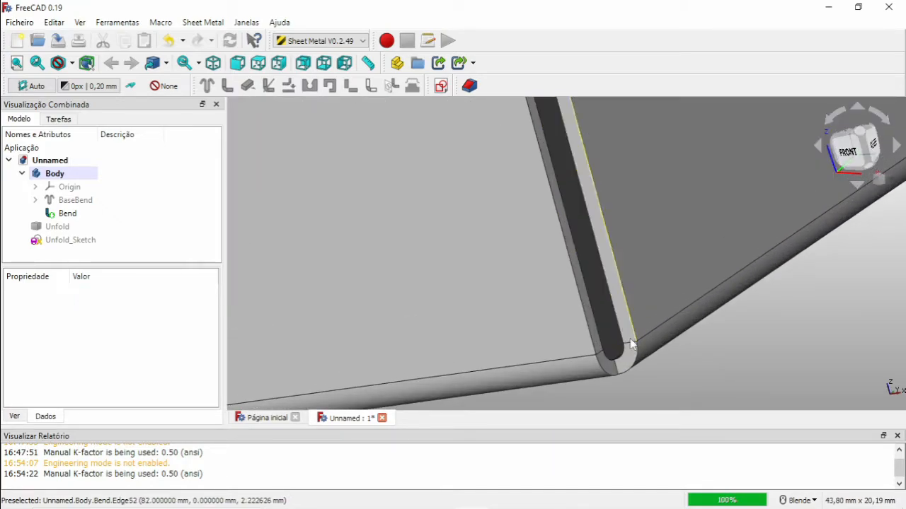
pyautogui.moveTo(634, 336); pyautogui.dragTo(656, 346, button='middle')
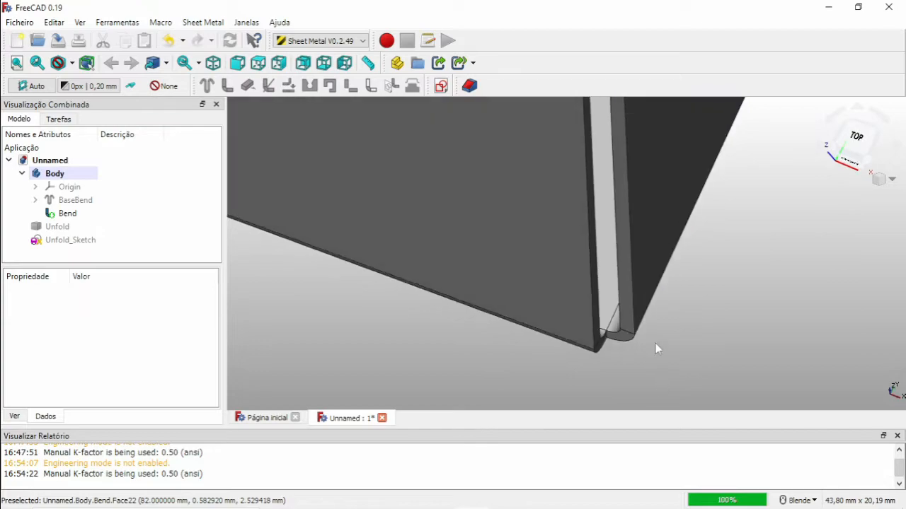
pyautogui.scroll(-6, 649, 337)
pyautogui.scroll(-4, 648, 337)
pyautogui.moveTo(616, 262); pyautogui.dragTo(530, 323, button='middle')
pyautogui.scroll(5, 532, 327)
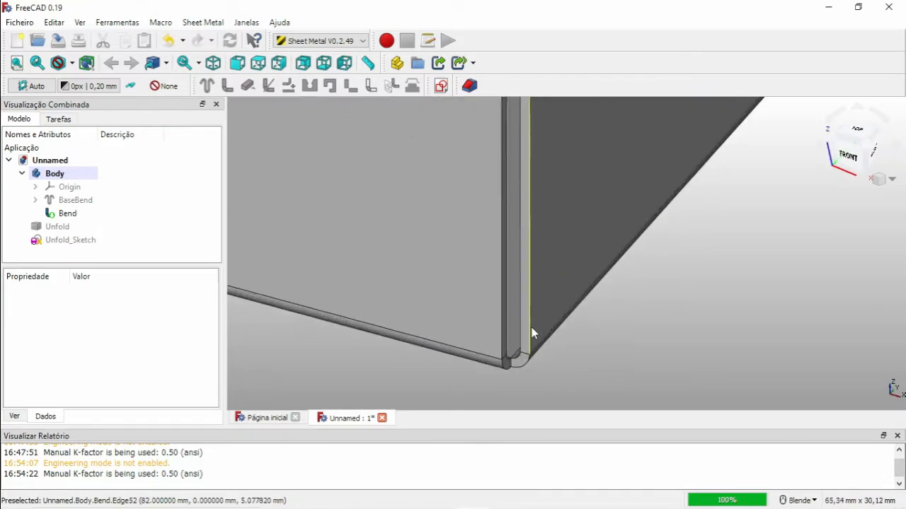
pyautogui.scroll(2, 523, 346)
pyautogui.click(531, 329)
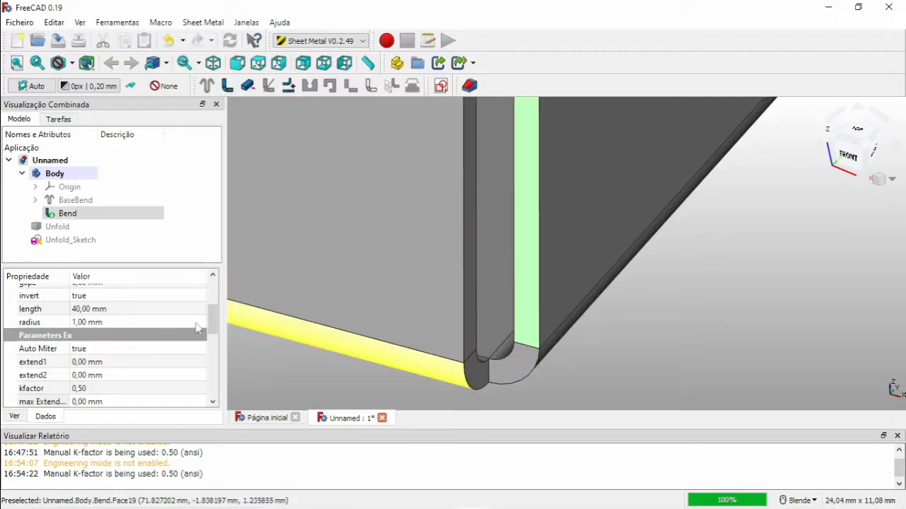
pyautogui.scroll(-2, 112, 383)
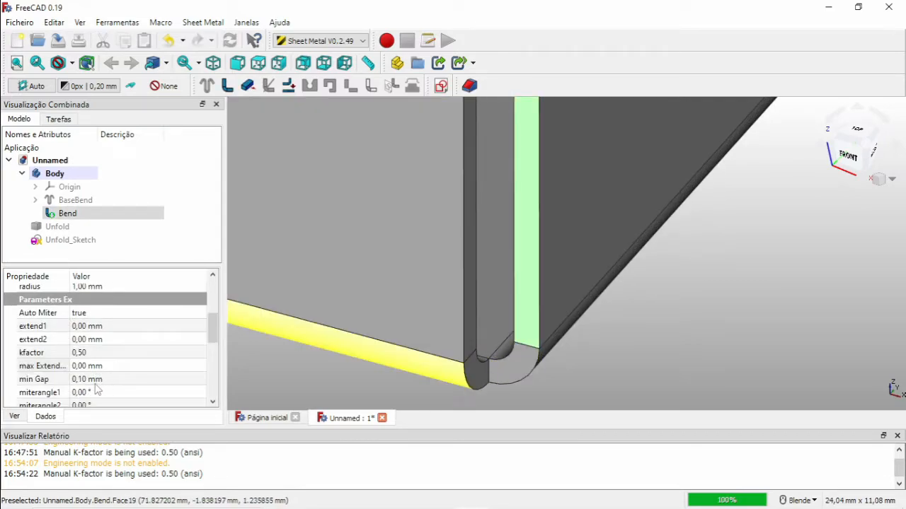
pyautogui.click(103, 366)
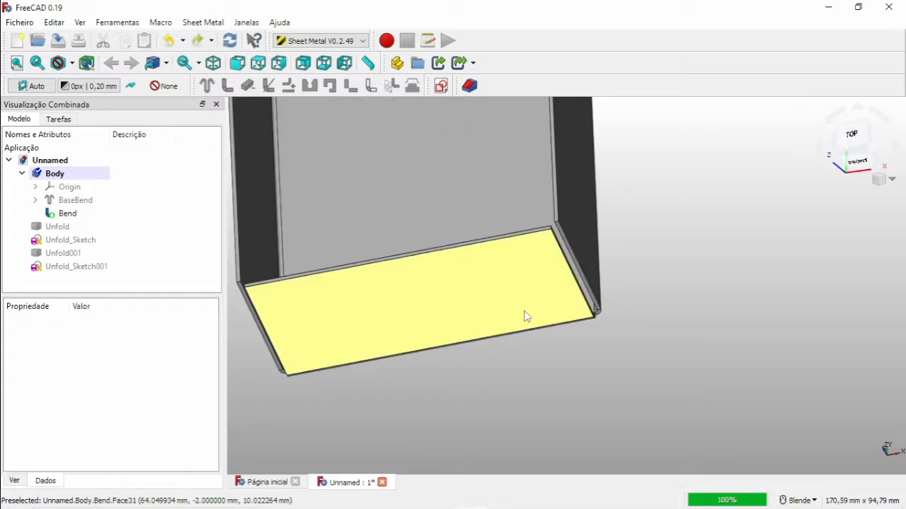
# Select the two edges meeting at a bent corner and add a Corner Relief there.
pyautogui.moveTo(520, 310); pyautogui.dragTo(495, 296, button='middle')
pyautogui.scroll(3, 593, 323)
pyautogui.scroll(6, 552, 311)
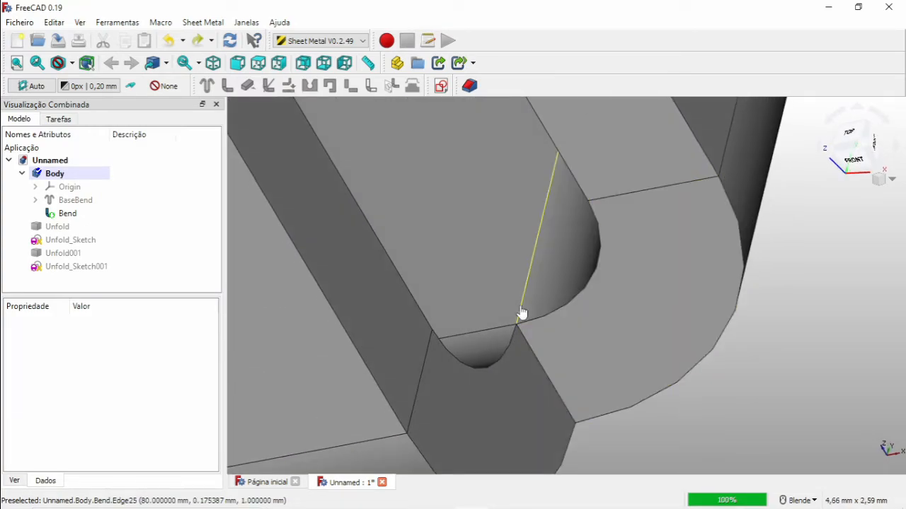
pyautogui.click(517, 320)
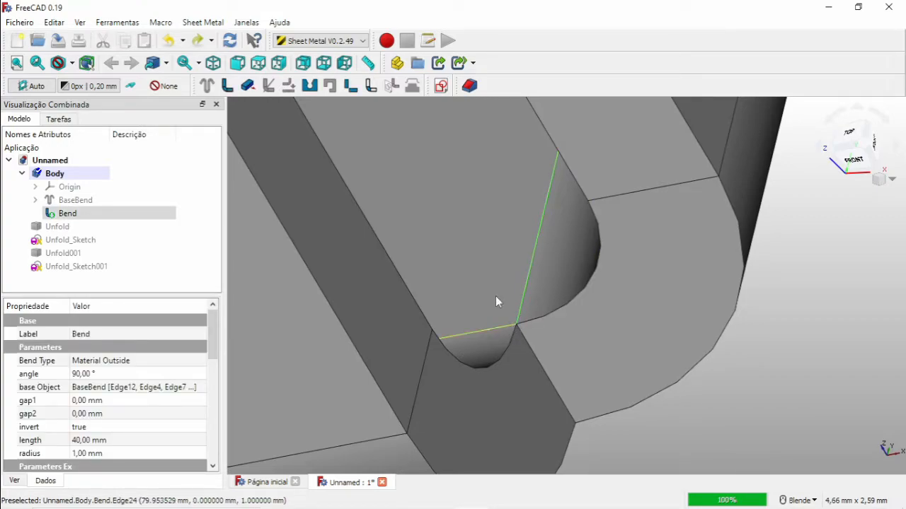
pyautogui.click(310, 85)
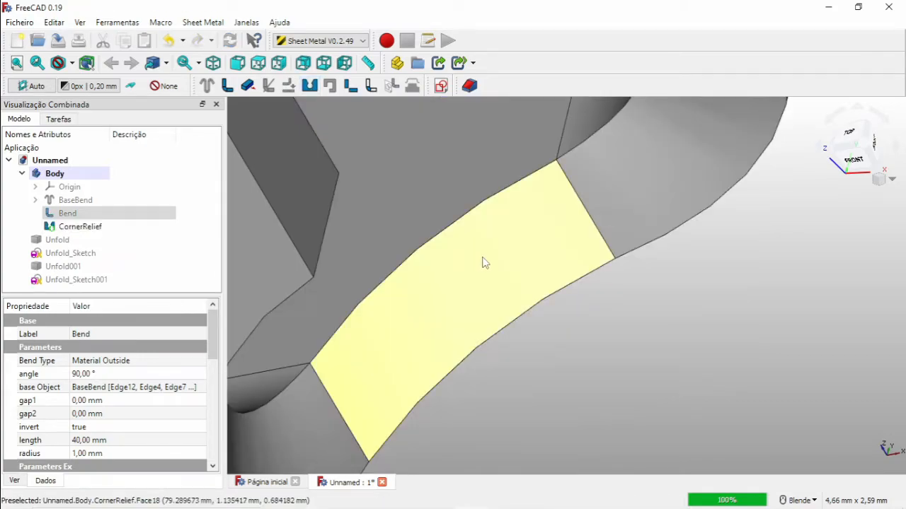
# Inspect the new corner relief and open its properties.
pyautogui.scroll(-5, 512, 261)
pyautogui.moveTo(550, 311); pyautogui.dragTo(453, 262, button='middle')
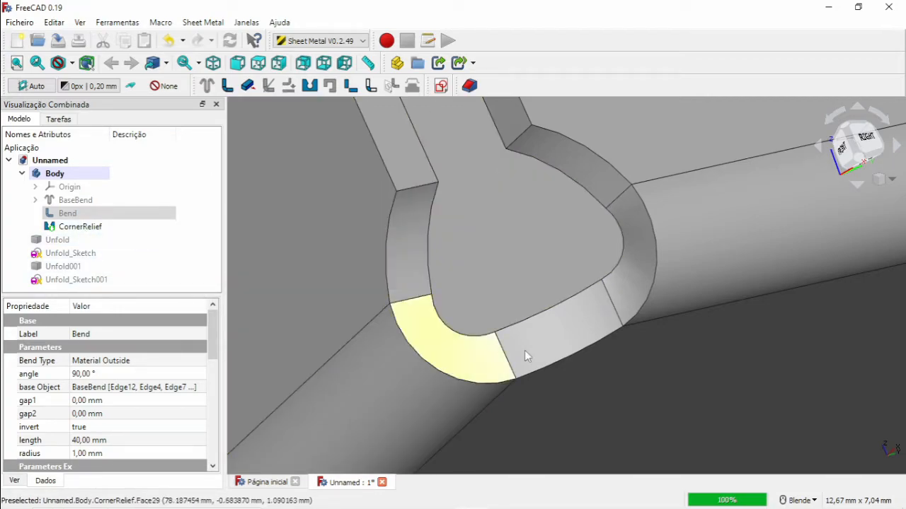
pyautogui.click(68, 227)
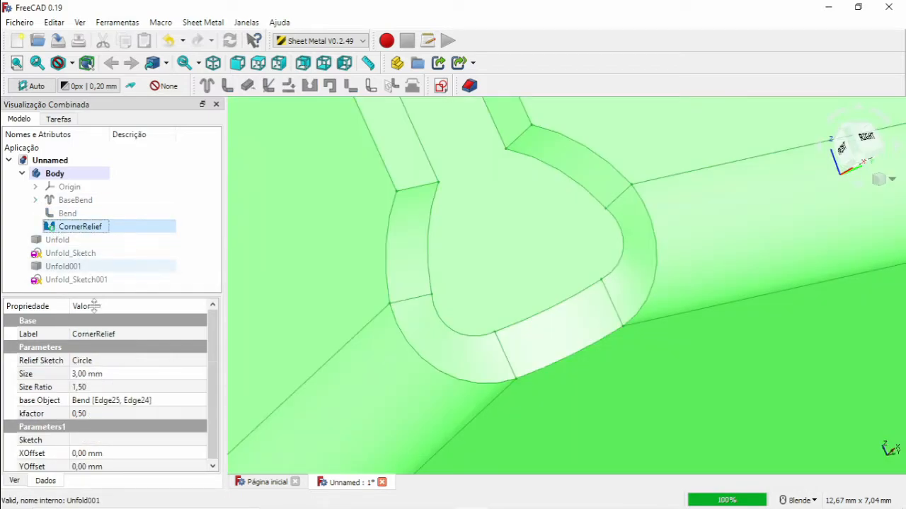
# Set the corner relief's size to 5 mm.
pyautogui.click(97, 374)
pyautogui.write('5')
pyautogui.press('Return')
pyautogui.scroll(-5, 667, 424)
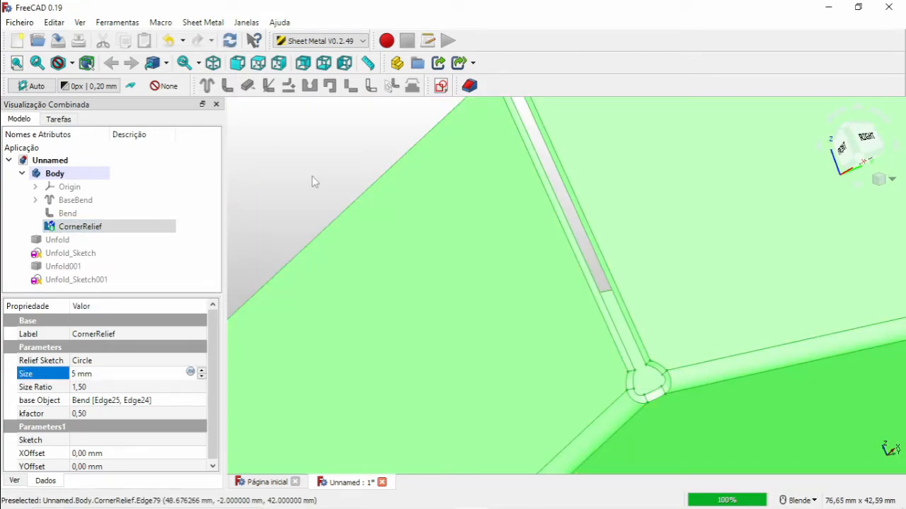
pyautogui.click(324, 197)
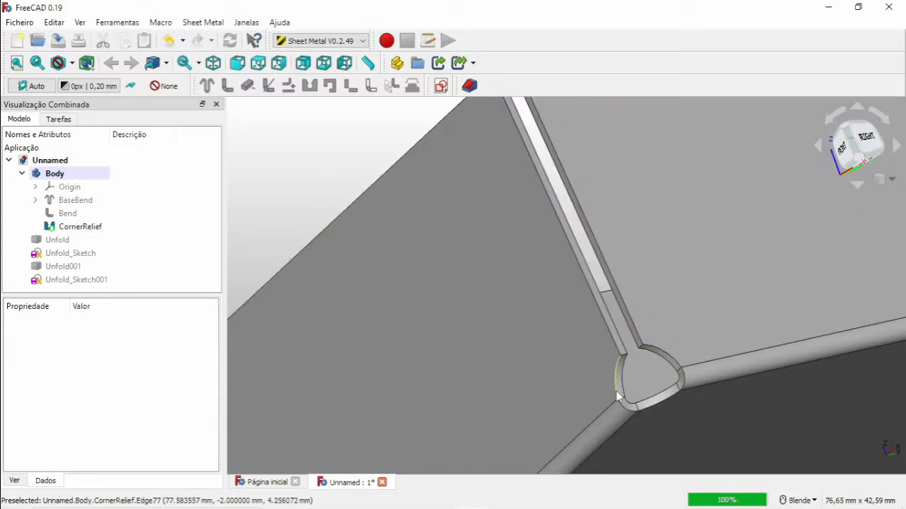
# Set the corner relief's size to 2 mm.
pyautogui.click(78, 227)
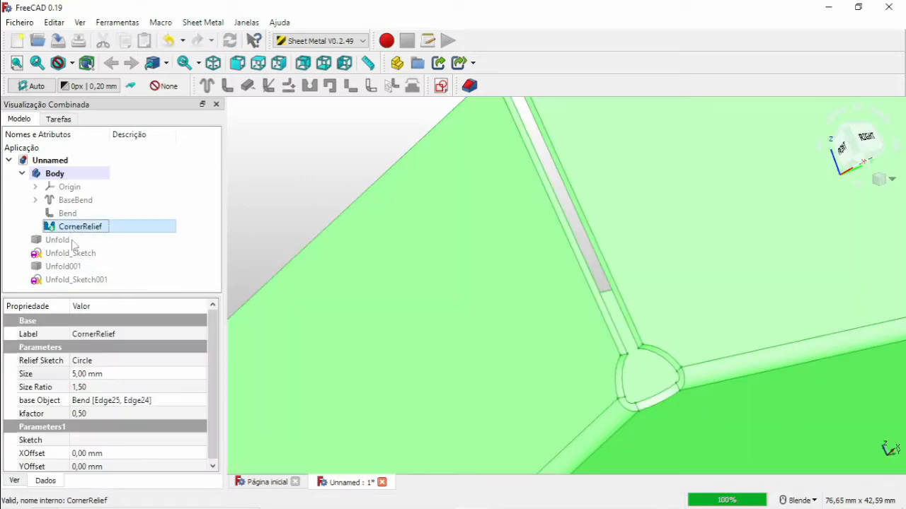
pyautogui.click(96, 374)
pyautogui.write('2')
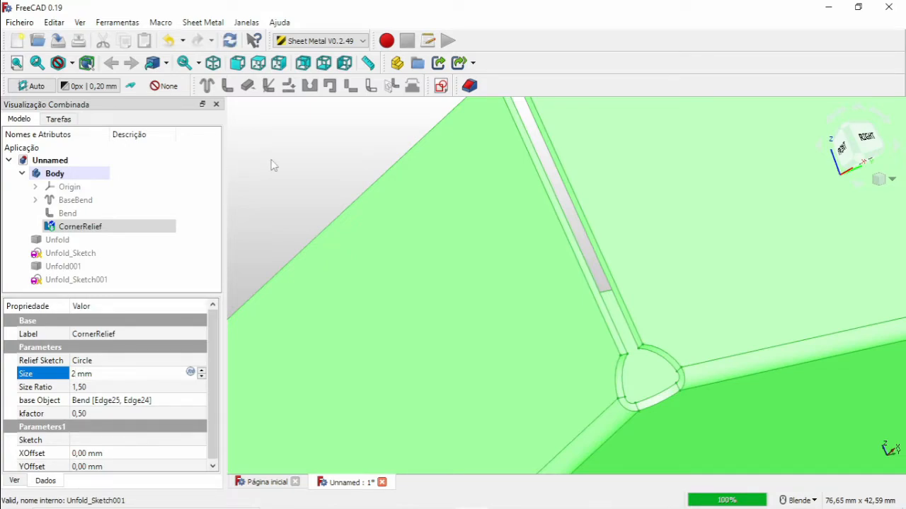
pyautogui.click(272, 165)
# Examine the relieved corners of the box from several angles and zoom levels.
pyautogui.scroll(-5, 643, 380)
pyautogui.moveTo(643, 380); pyautogui.dragTo(742, 426, button='middle')
pyautogui.scroll(8, 587, 248)
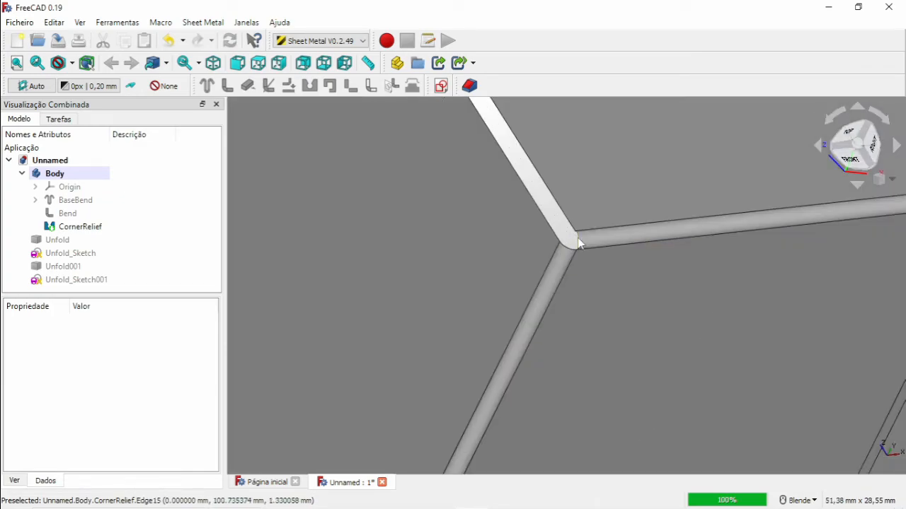
pyautogui.scroll(-7, 587, 246)
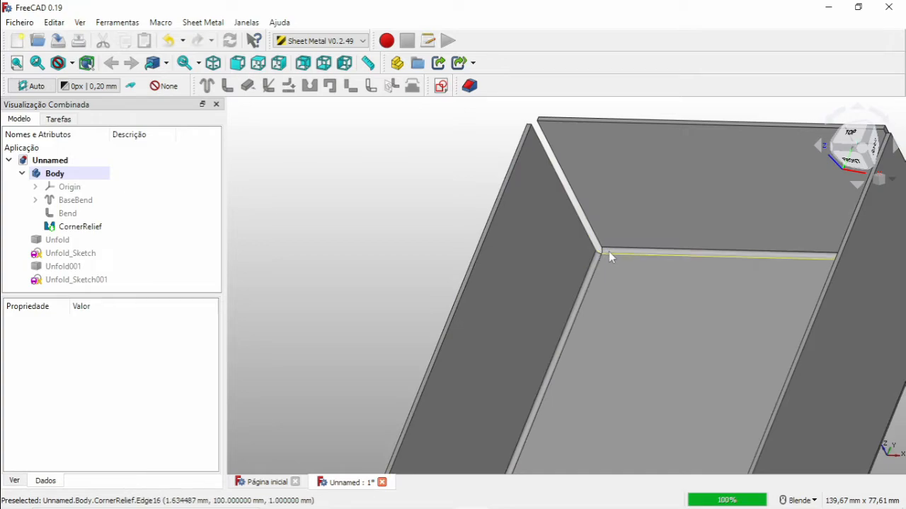
pyautogui.scroll(-8, 592, 262)
pyautogui.scroll(10, 653, 350)
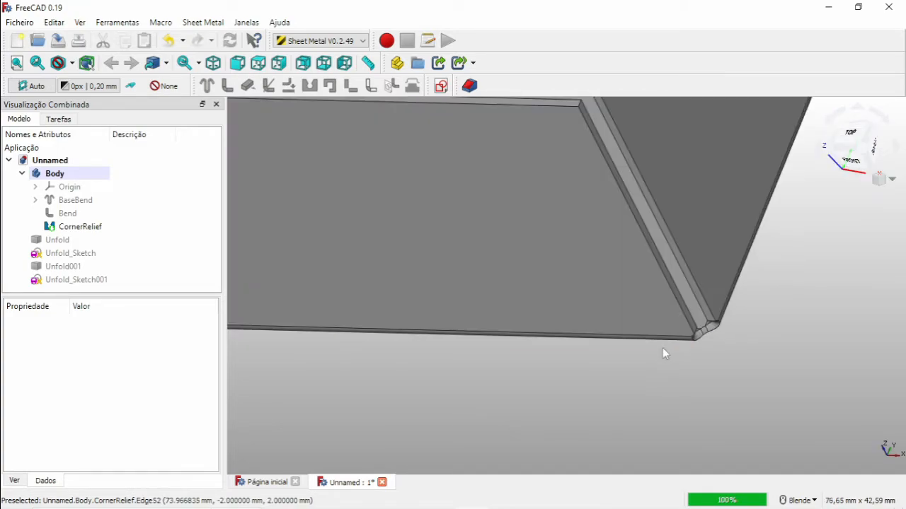
pyautogui.scroll(-6, 691, 347)
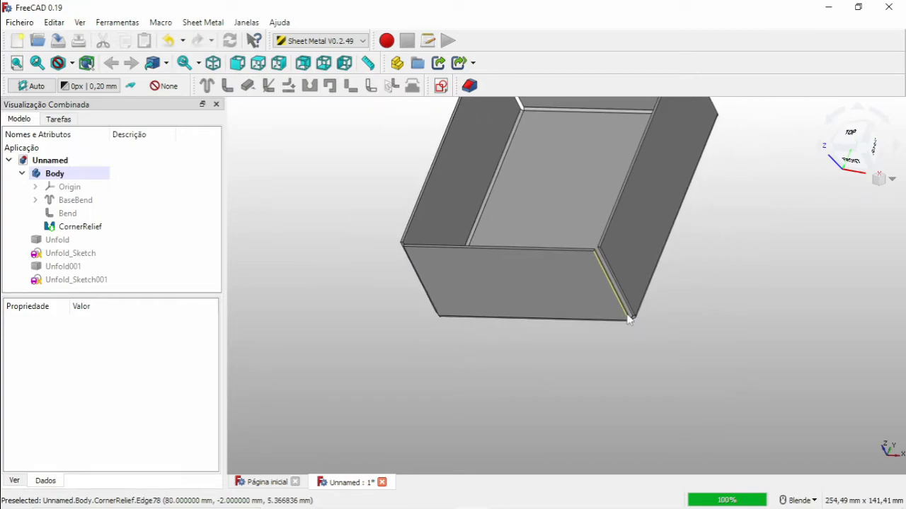
pyautogui.scroll(4, 630, 312)
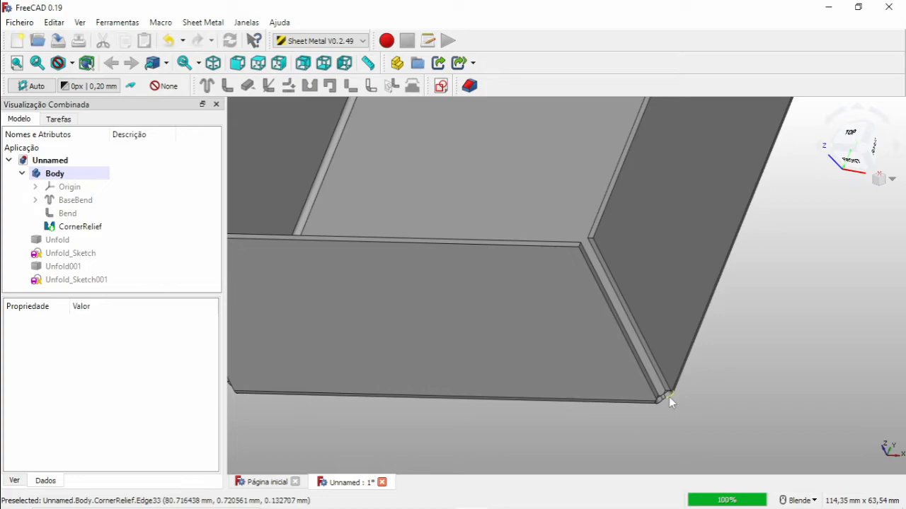
pyautogui.scroll(-5, 667, 397)
pyautogui.scroll(5, 654, 397)
pyautogui.scroll(-2, 644, 395)
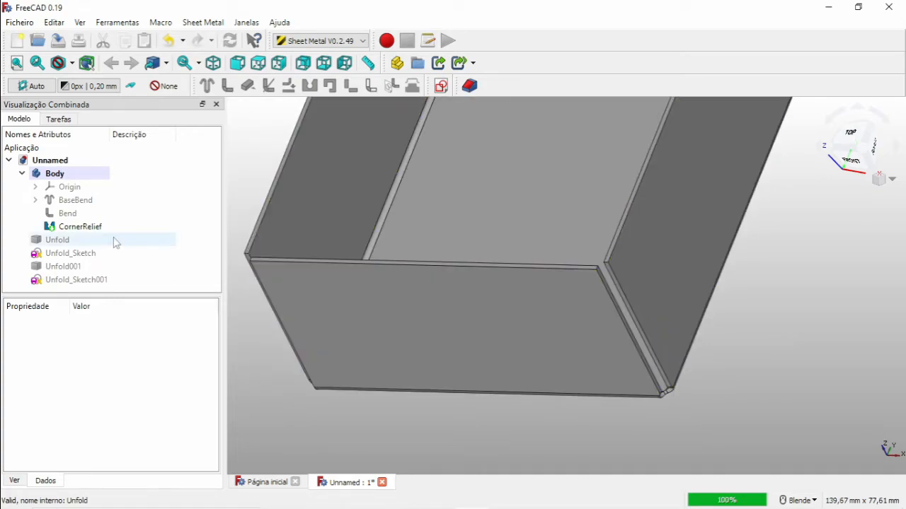
pyautogui.scroll(-3, 603, 306)
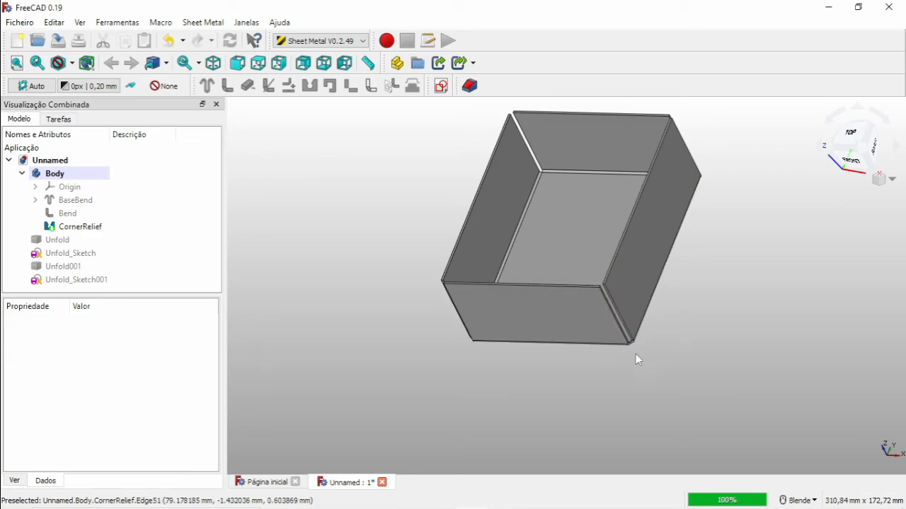
pyautogui.scroll(3, 641, 355)
# Delete the corner relief together with the unfold objects and their sketches.
pyautogui.click(75, 227)
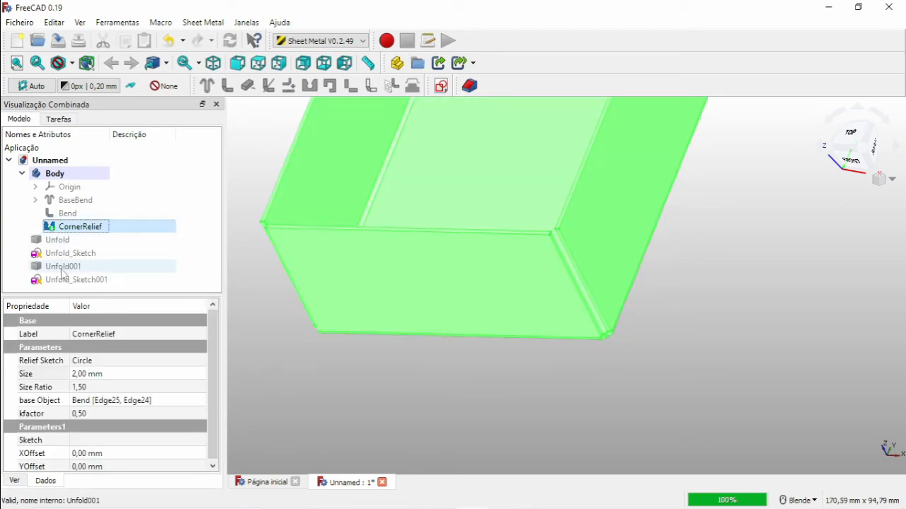
pyautogui.keyDown('shift'); pyautogui.click(65, 280); pyautogui.keyUp('shift')
pyautogui.press('Delete')
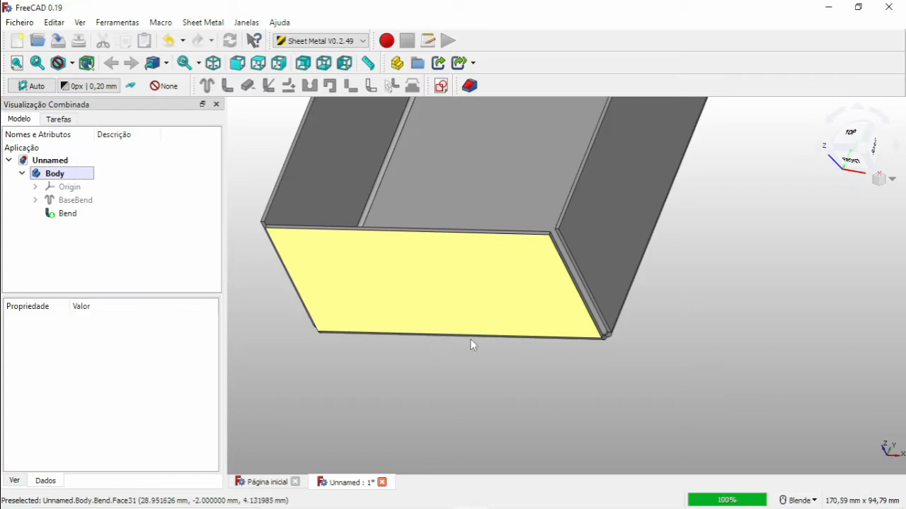
# Unfold the box from its base face with a projection sketch and manual K-factor 0.500.
pyautogui.click(521, 195)
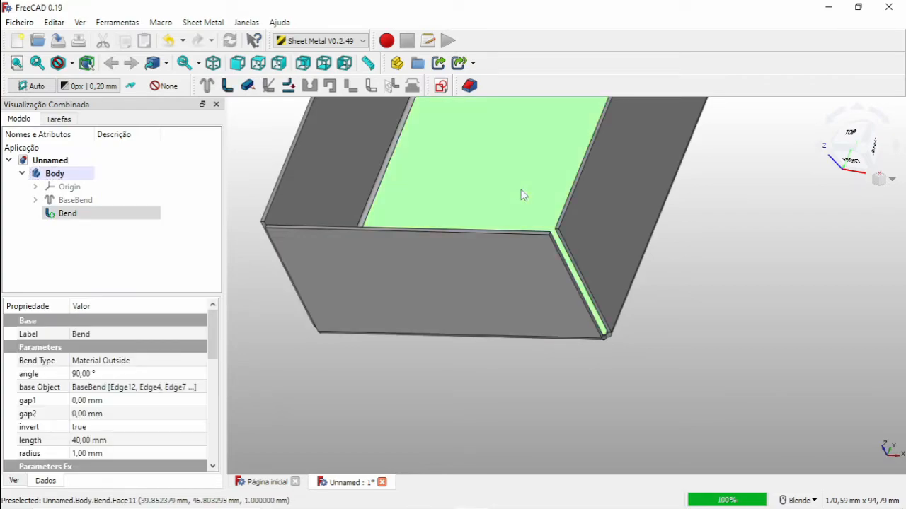
pyautogui.click(286, 87)
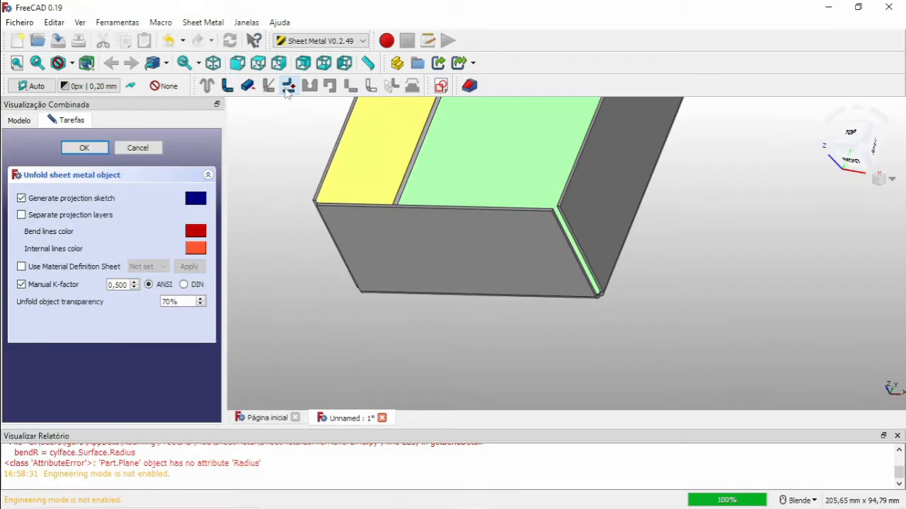
pyautogui.click(84, 147)
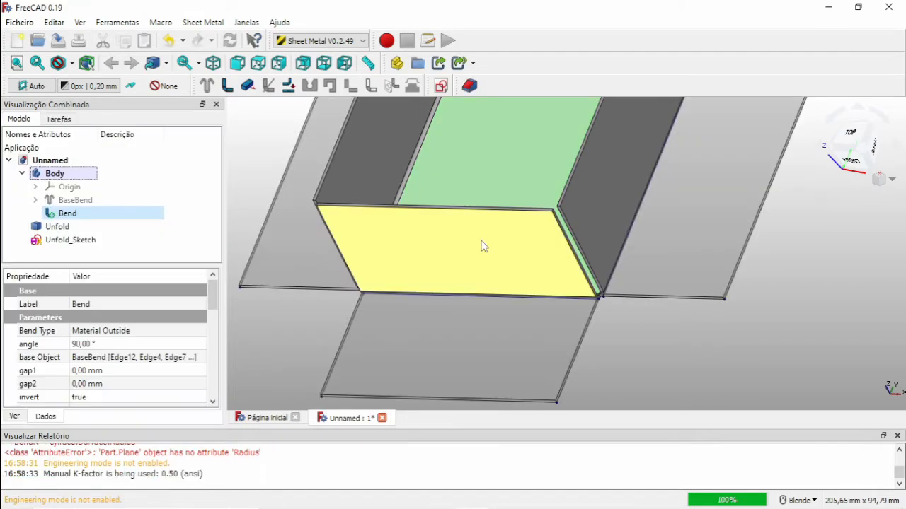
# Switch to top view and add a solid corner relief at one inner corner vertex of the flat pattern.
pyautogui.click(853, 140)
pyautogui.scroll(-4, 725, 223)
pyautogui.scroll(5, 731, 178)
pyautogui.scroll(6, 729, 188)
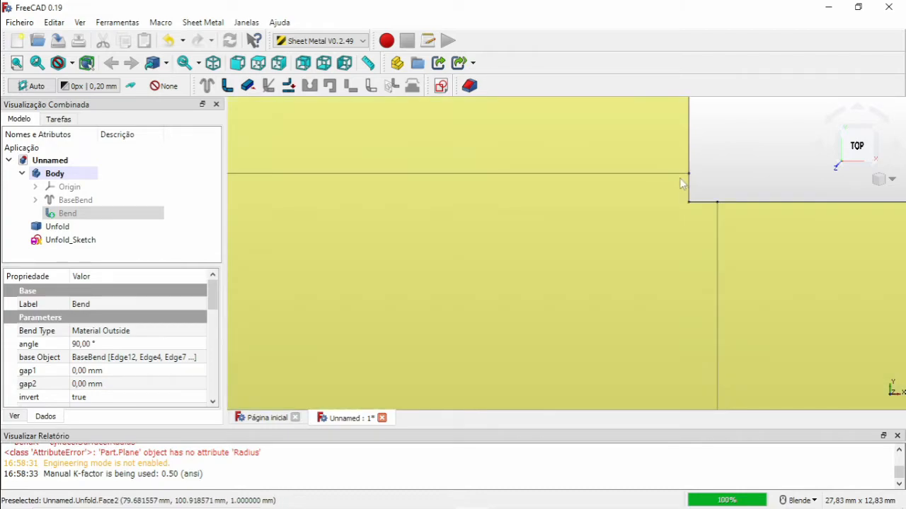
pyautogui.click(62, 240)
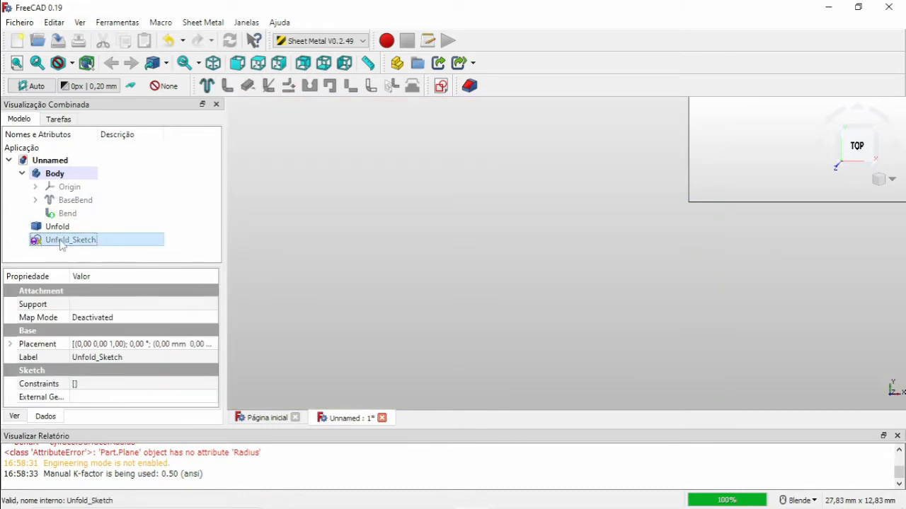
pyautogui.click(709, 194)
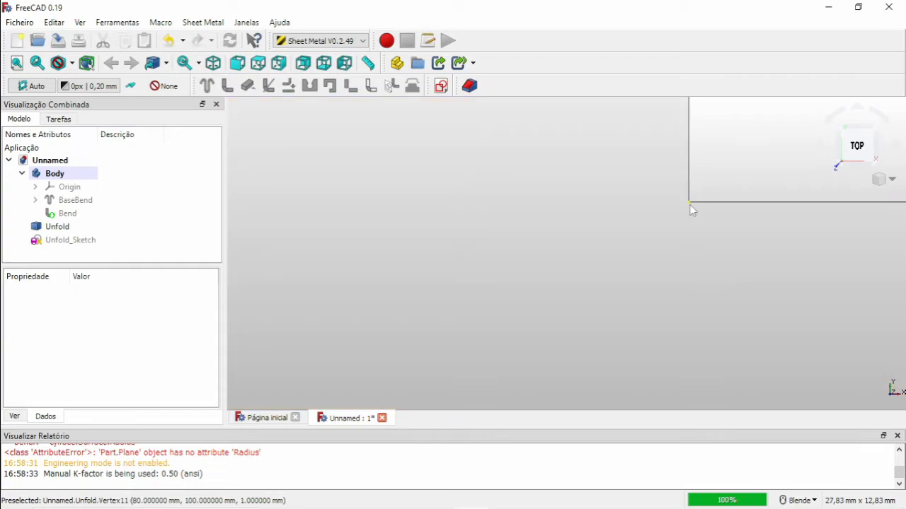
pyautogui.click(689, 204)
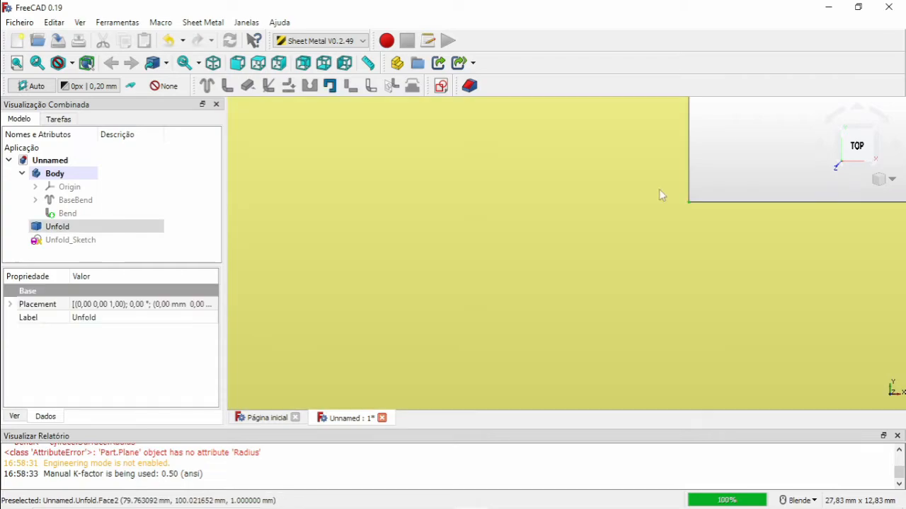
pyautogui.click(330, 86)
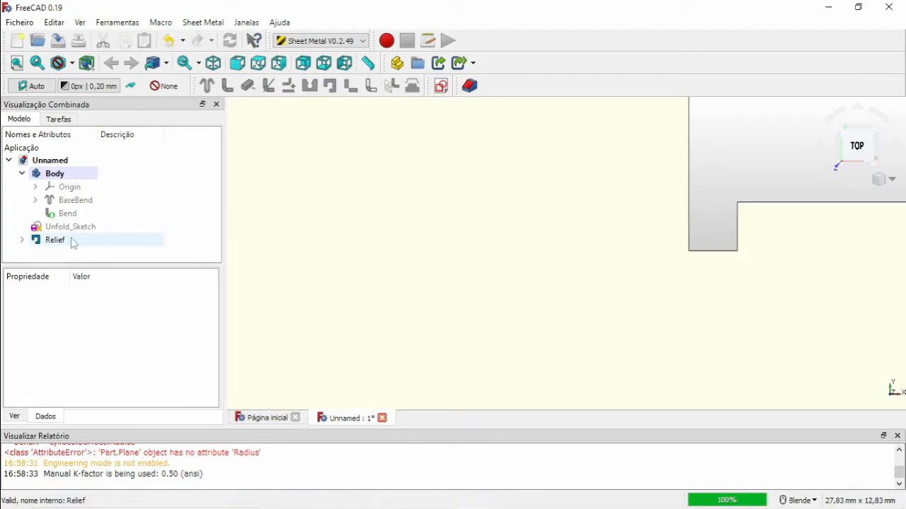
# Set that solid corner relief's size to 1 mm.
pyautogui.click(56, 240)
pyautogui.click(100, 359)
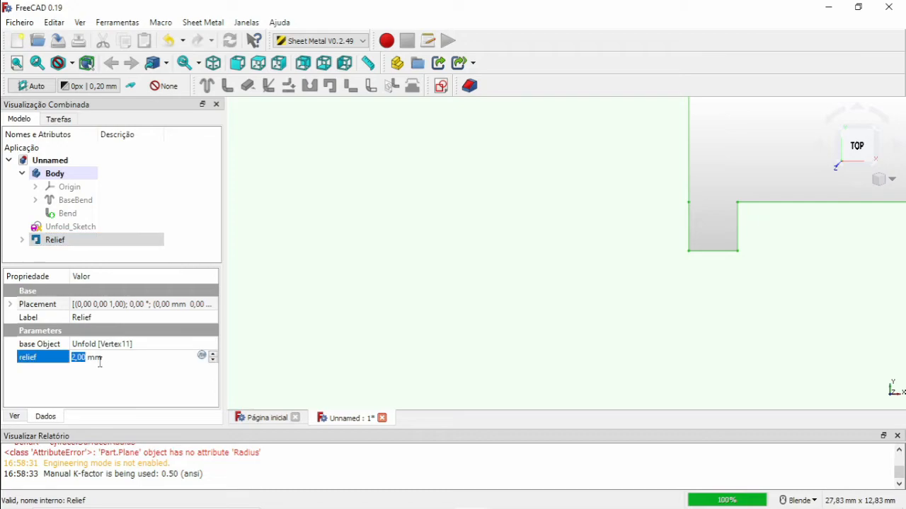
pyautogui.click(733, 181)
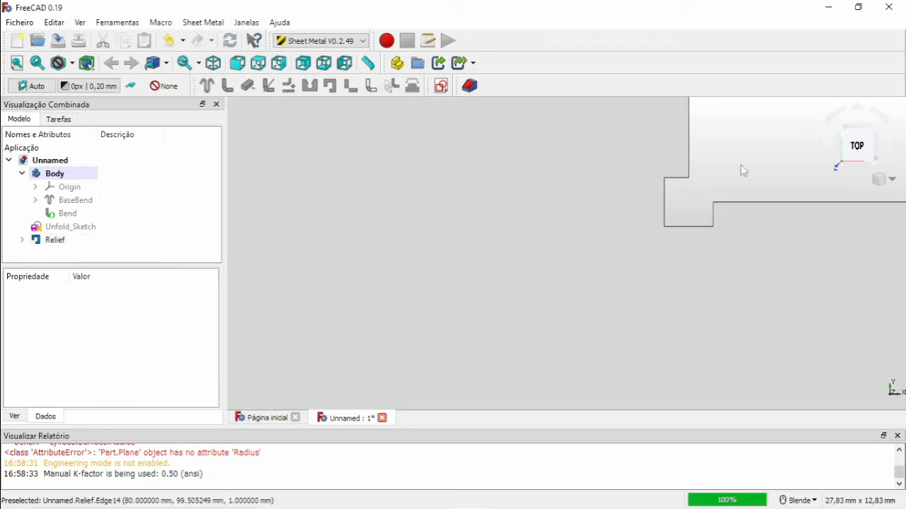
# Zoom around the flat pattern to inspect the relieved corner.
pyautogui.scroll(-6, 712, 179)
pyautogui.scroll(8, 722, 172)
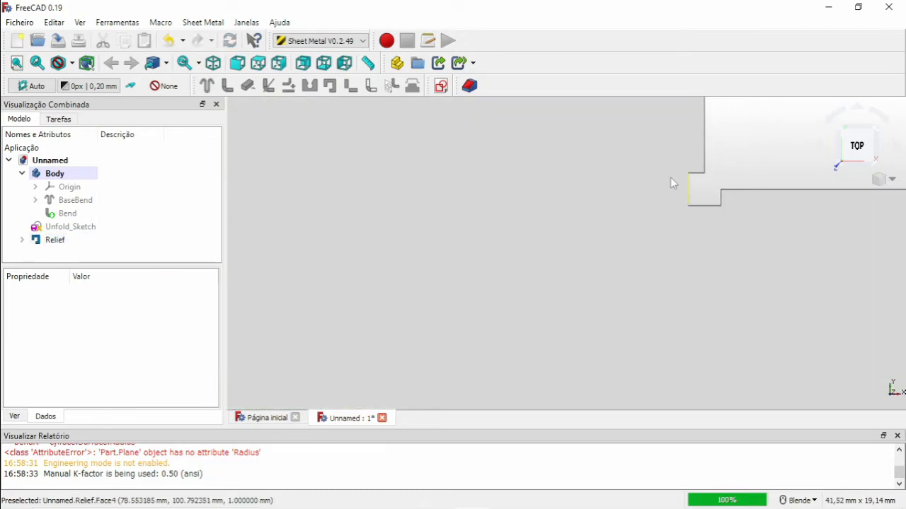
pyautogui.scroll(-5, 670, 177)
pyautogui.scroll(-3, 392, 199)
pyautogui.click(324, 206)
pyautogui.scroll(-4, 344, 303)
pyautogui.scroll(5, 318, 305)
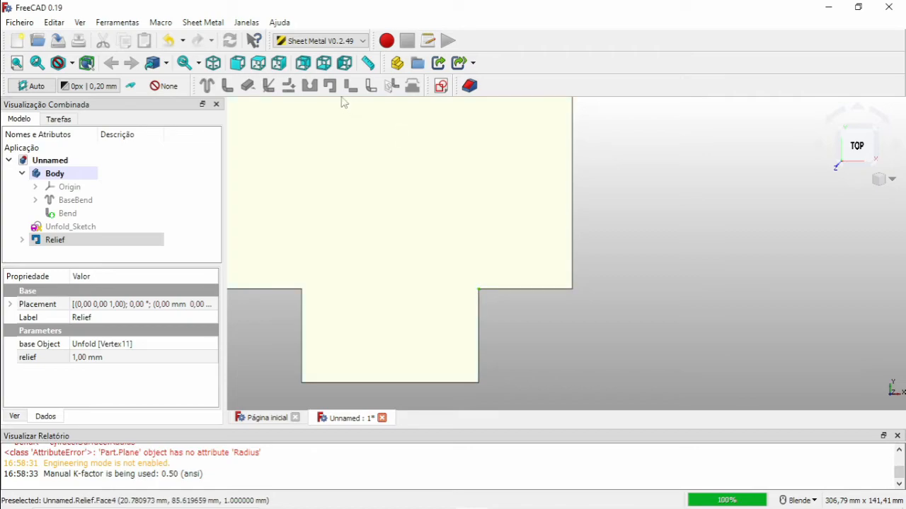
pyautogui.click(645, 227)
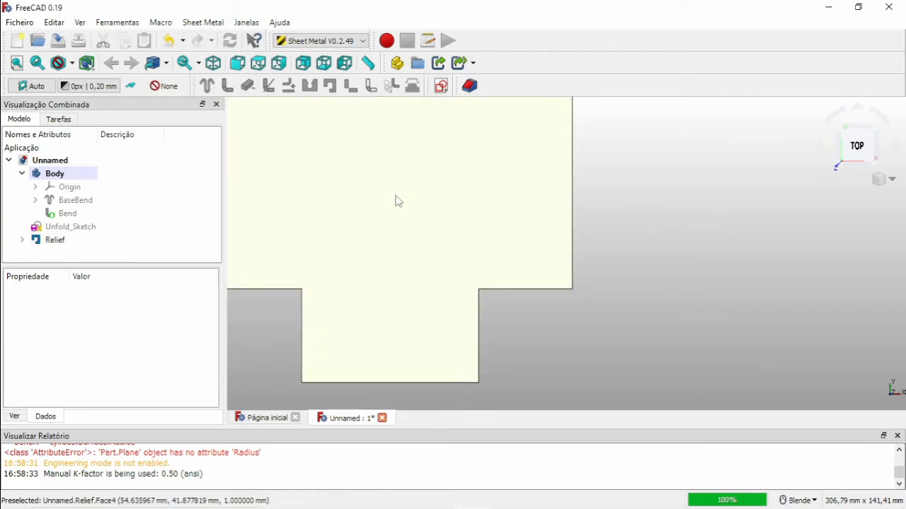
# Add a solid corner relief at a second inner corner vertex of the flat pattern.
pyautogui.scroll(-3, 349, 145)
pyautogui.click(356, 146)
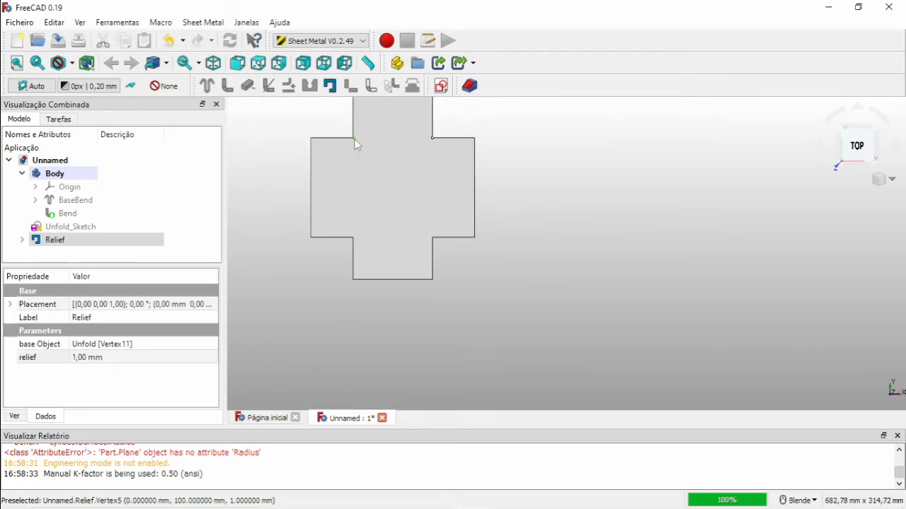
pyautogui.click(329, 85)
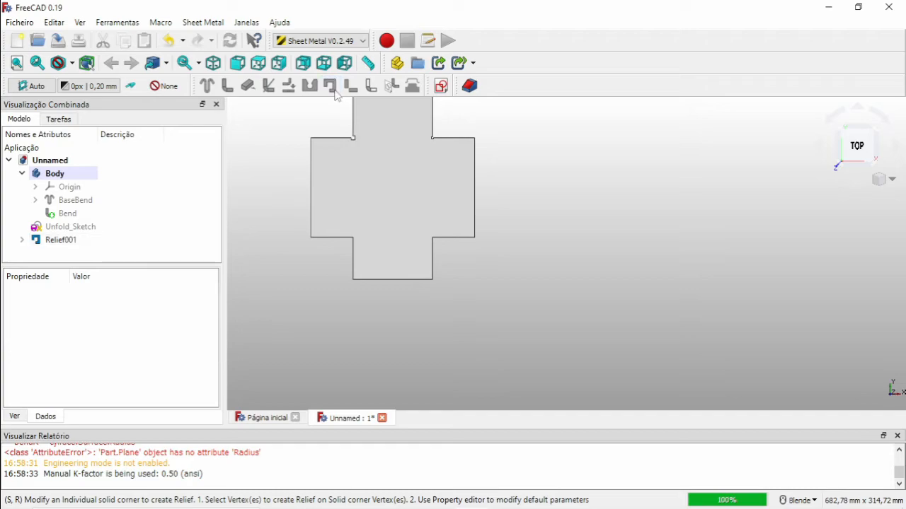
# Add a solid corner relief at a third inner corner vertex of the flat pattern.
pyautogui.click(356, 239)
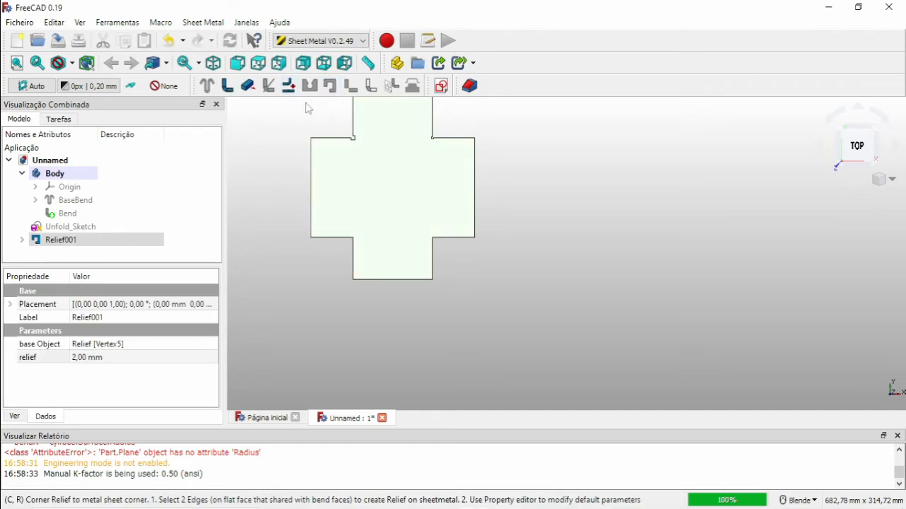
pyautogui.scroll(5, 352, 239)
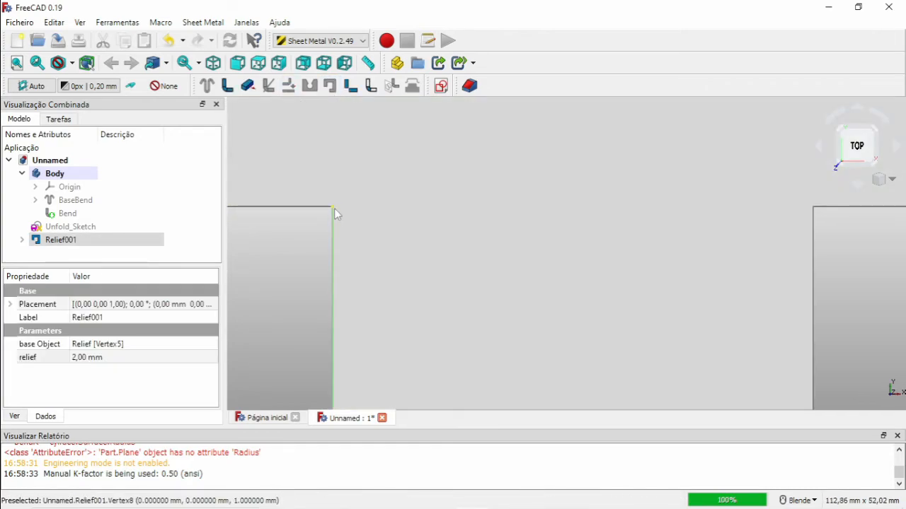
pyautogui.click(334, 208)
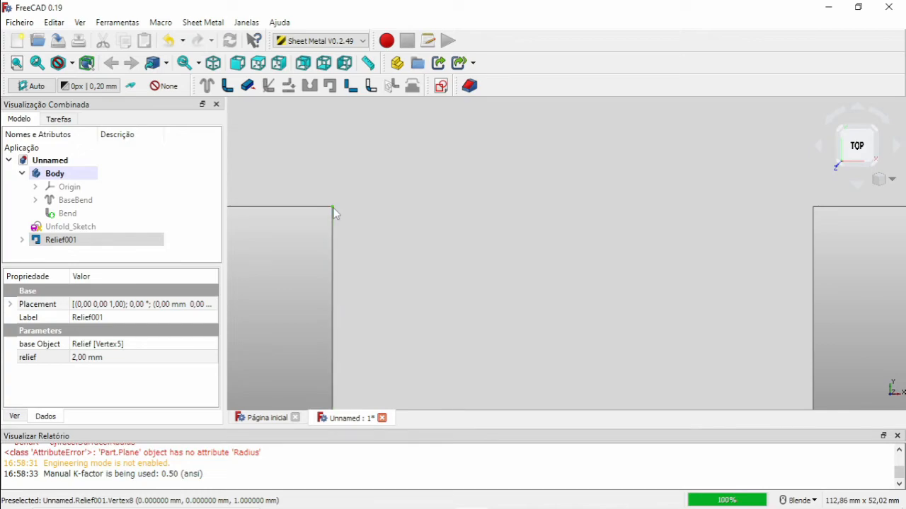
pyautogui.click(330, 85)
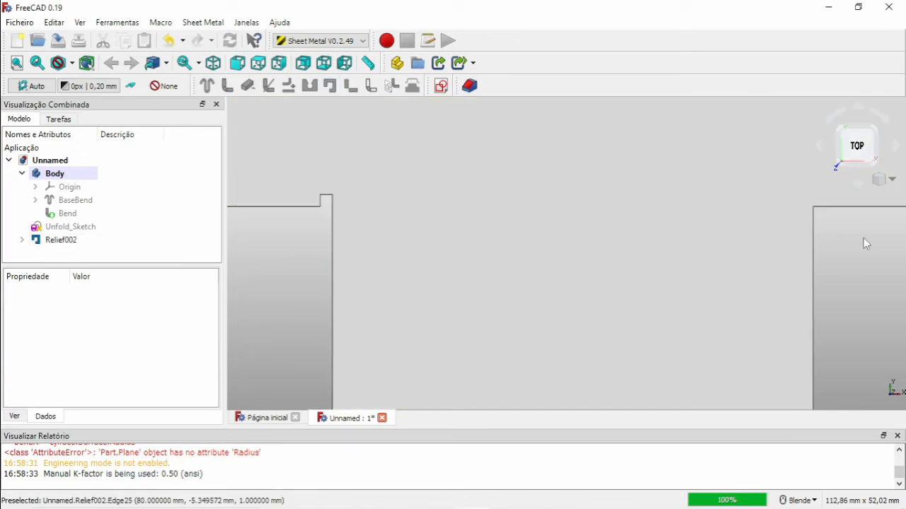
# Add a solid corner relief at the fourth inner corner vertex of the flat pattern.
pyautogui.click(813, 208)
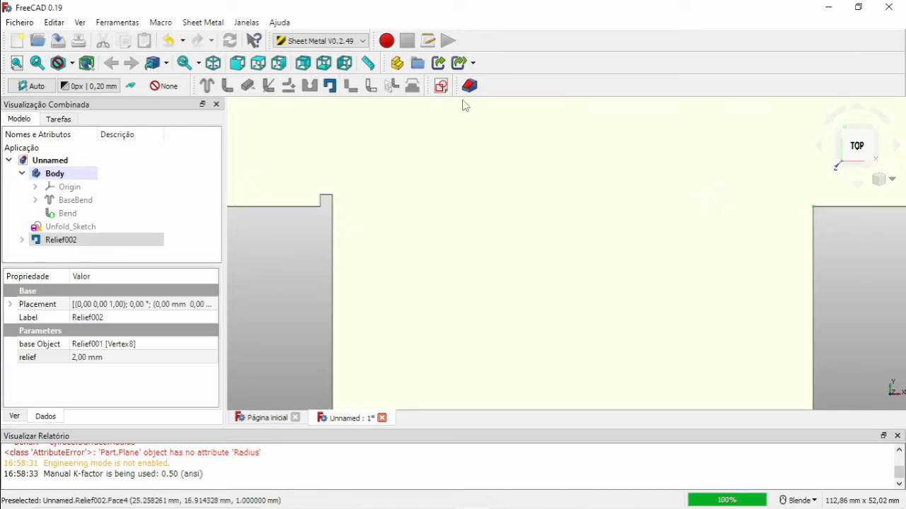
pyautogui.click(329, 85)
pyautogui.scroll(-8, 362, 267)
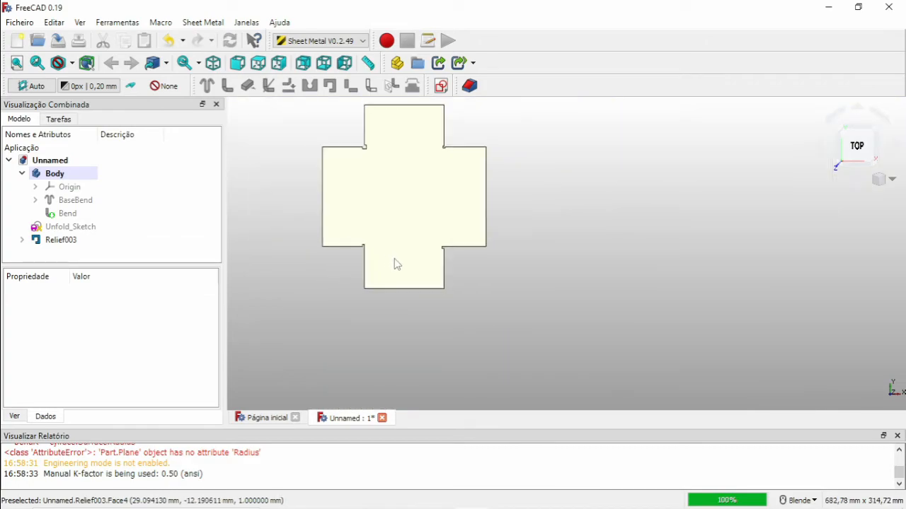
pyautogui.scroll(5, 448, 153)
pyautogui.scroll(-6, 273, 204)
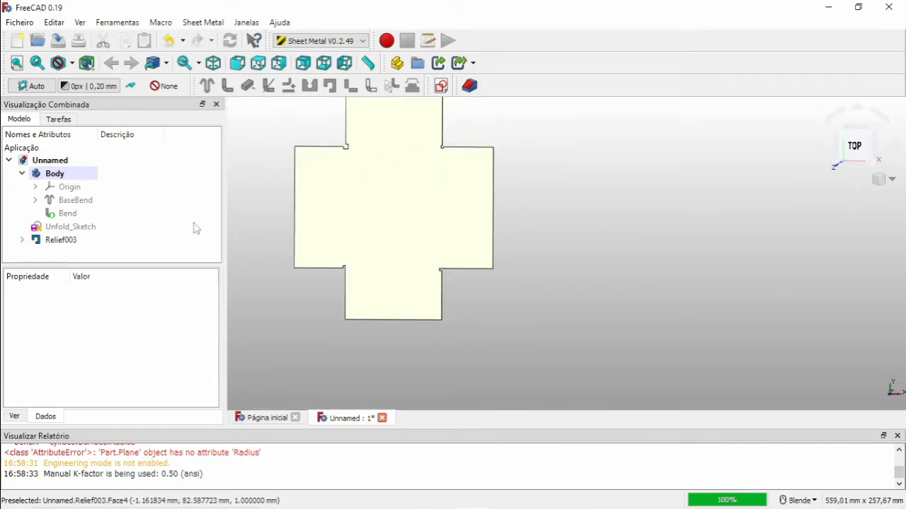
# Set the last corner relief's size to 1 mm.
pyautogui.click(60, 240)
pyautogui.click(103, 358)
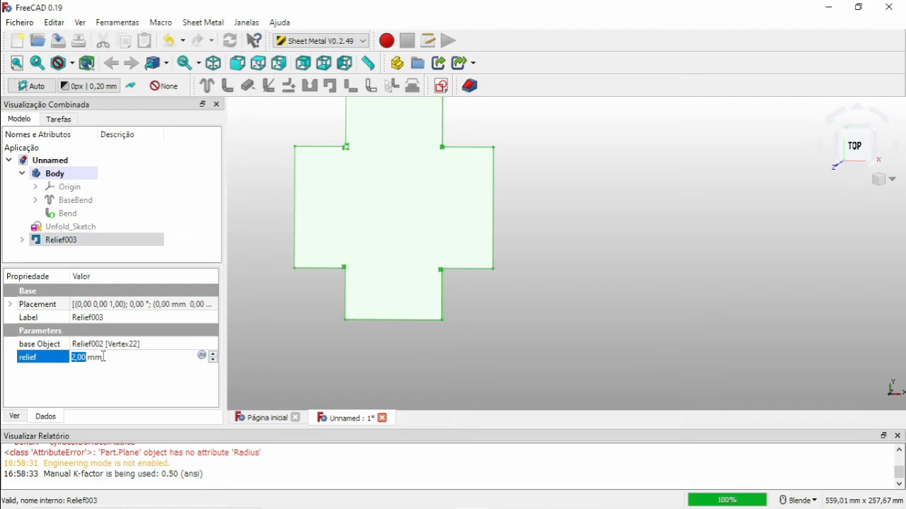
pyautogui.write('1')
pyautogui.click(281, 340)
# Inspect the flat pattern's corner reliefs from the top and orbited views.
pyautogui.scroll(5, 360, 259)
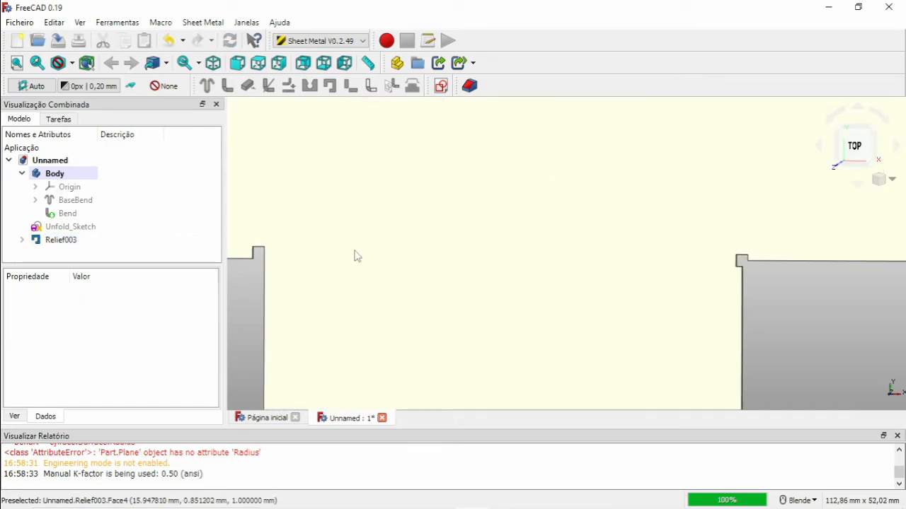
pyautogui.scroll(-4, 424, 234)
pyautogui.keyDown('shift'); pyautogui.moveTo(466, 211); pyautogui.dragTo(533, 312, button='middle'); pyautogui.keyUp('shift')
pyautogui.click(855, 148)
pyautogui.scroll(2, 502, 186)
pyautogui.scroll(-6, 503, 198)
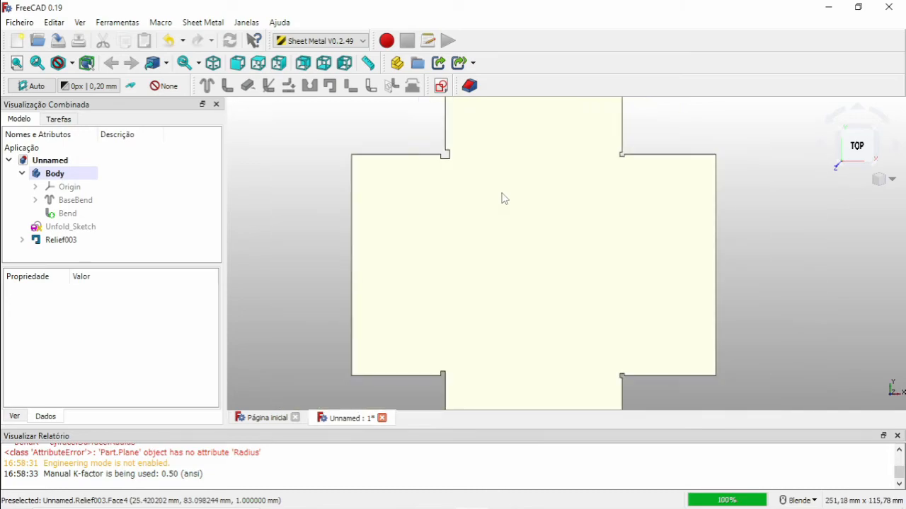
pyautogui.moveTo(512, 215); pyautogui.dragTo(507, 172, button='middle')
pyautogui.scroll(7, 532, 225)
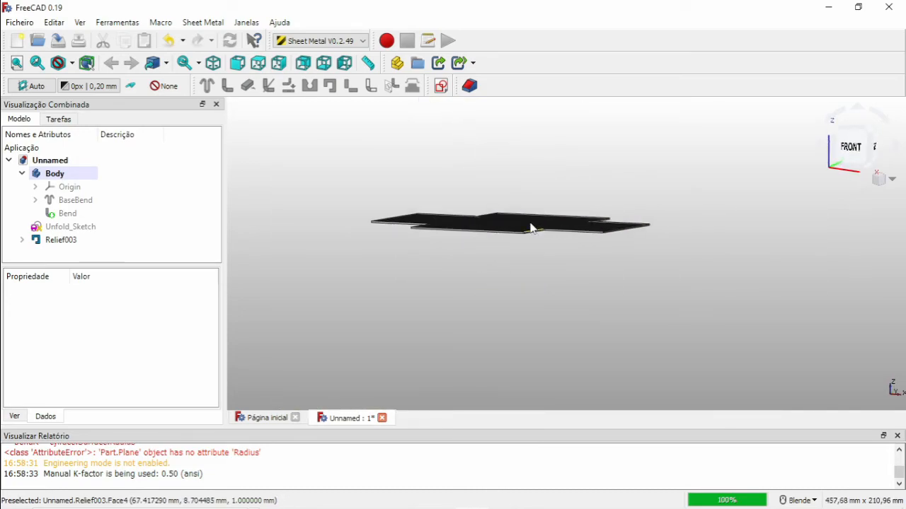
pyautogui.moveTo(532, 224); pyautogui.dragTo(547, 253, button='middle')
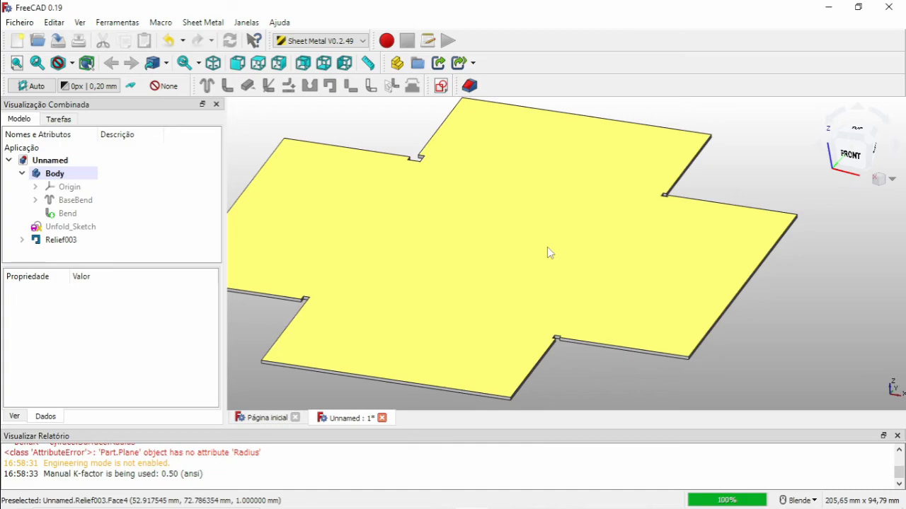